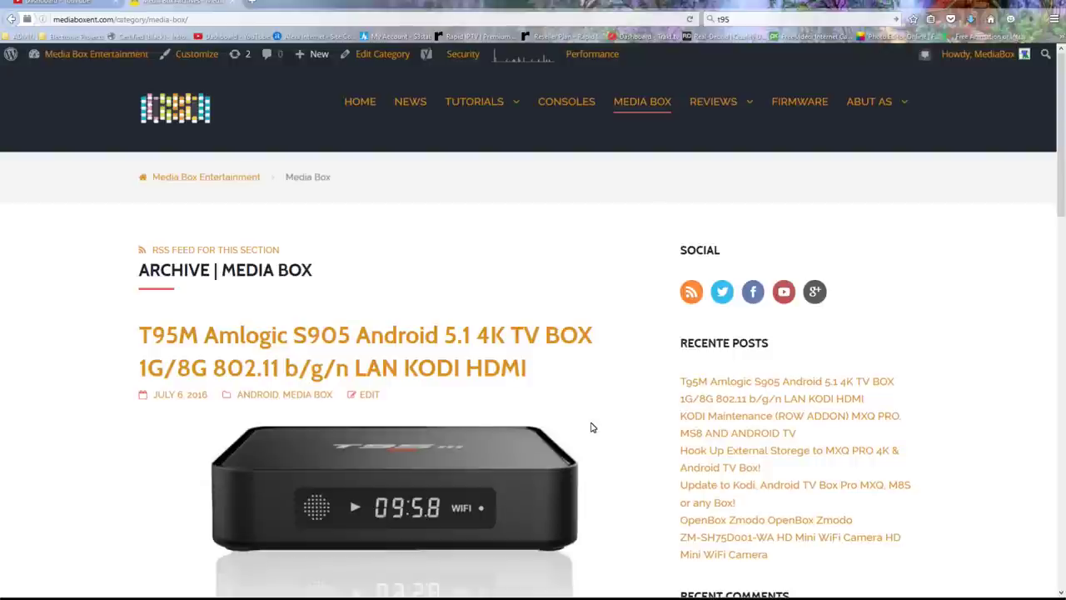
Open the T95M Amlogic S905 TV box post and read its feature descriptions, specification table and package contents.
{"action": "left_click", "coordinate": [312, 354]}
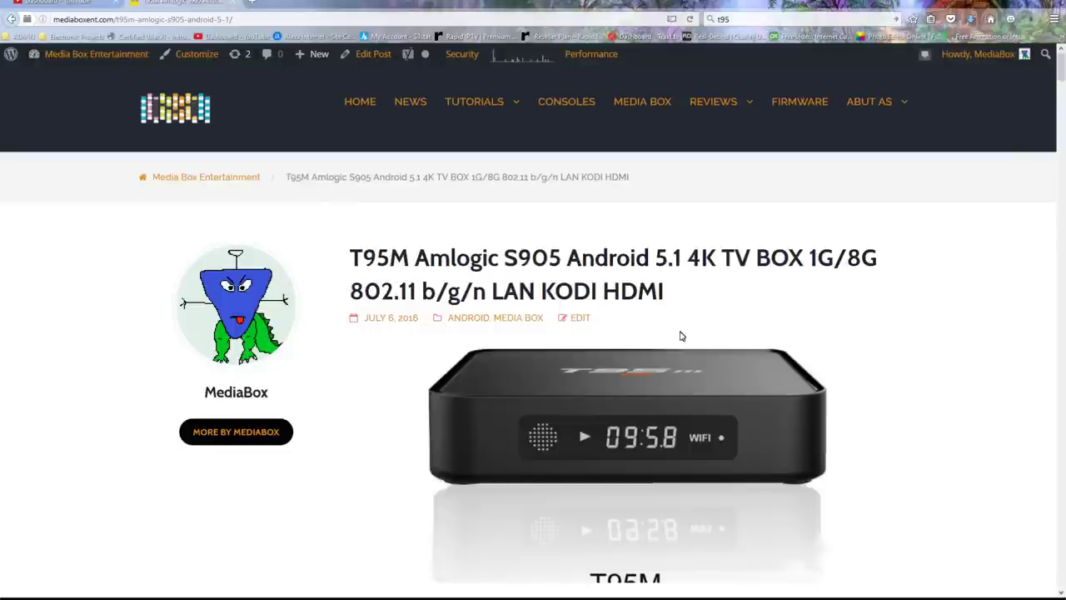
{"action": "scroll", "coordinate": [681, 333], "scroll_direction": "down", "scroll_amount": 8}
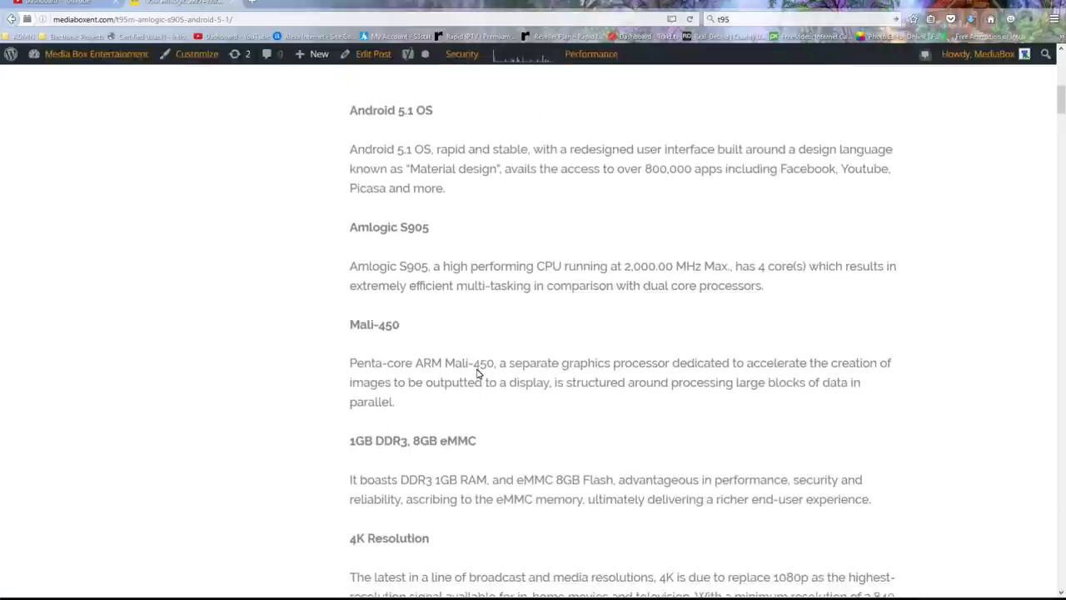
{"action": "scroll", "coordinate": [431, 395], "scroll_direction": "down", "scroll_amount": 4}
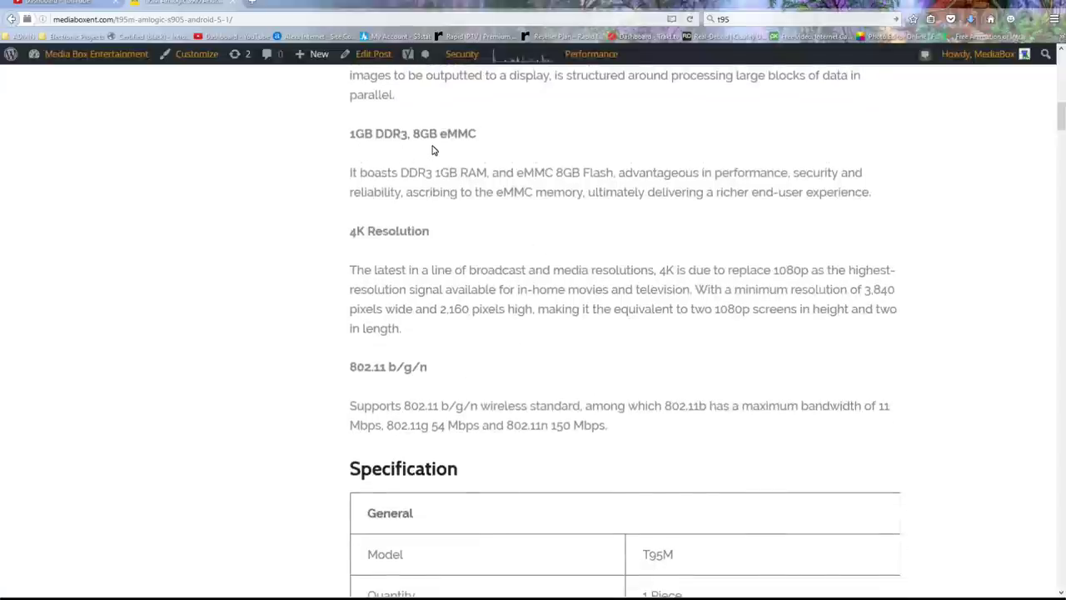
{"action": "scroll", "coordinate": [431, 240], "scroll_direction": "down", "scroll_amount": 3}
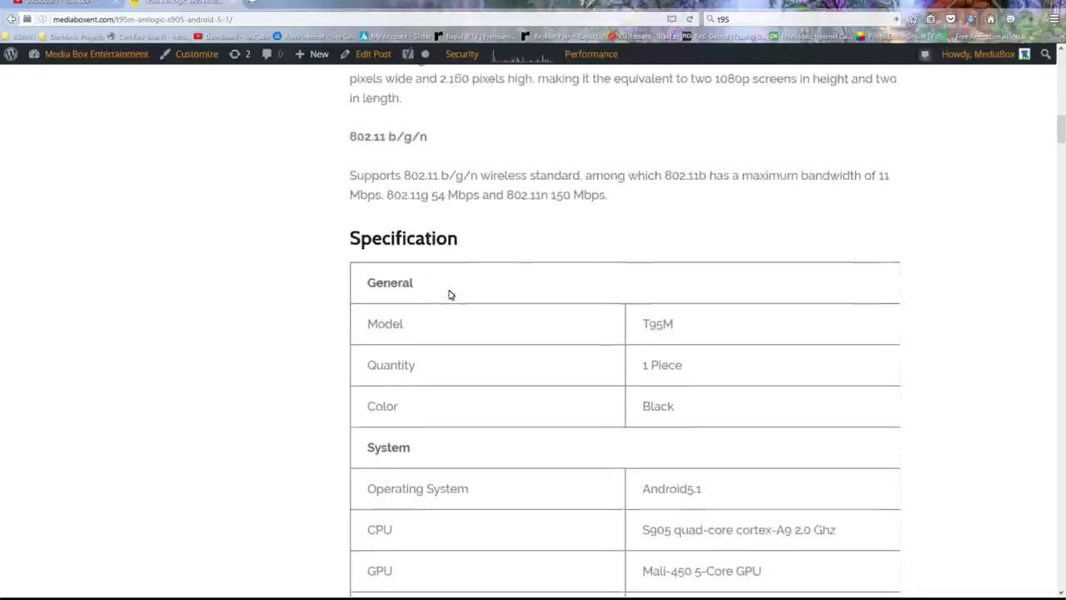
{"action": "scroll", "coordinate": [544, 353], "scroll_direction": "down", "scroll_amount": 5}
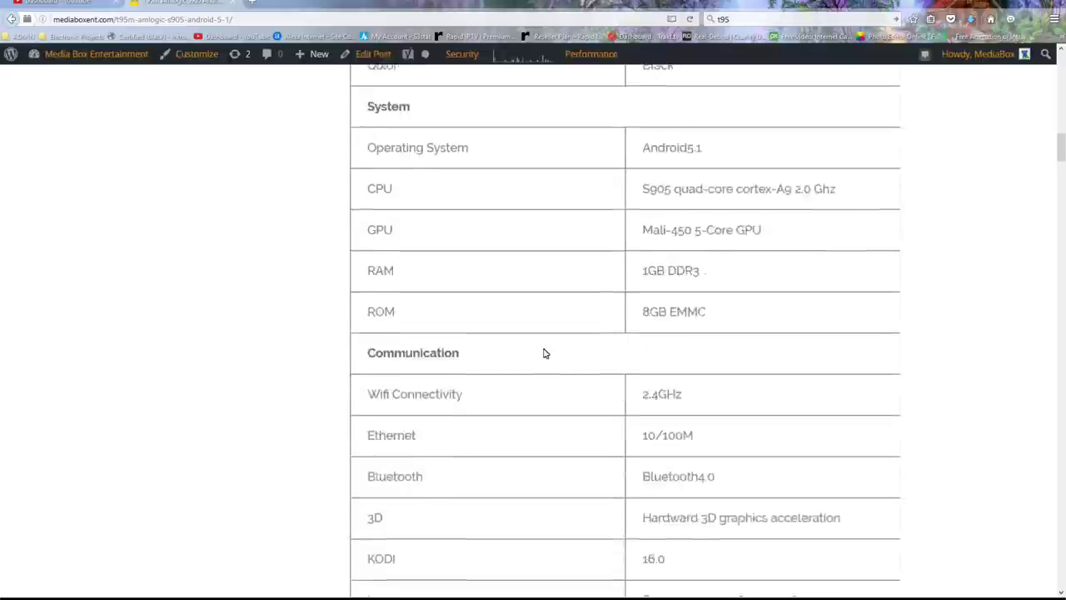
{"action": "scroll", "coordinate": [543, 353], "scroll_direction": "down", "scroll_amount": 3}
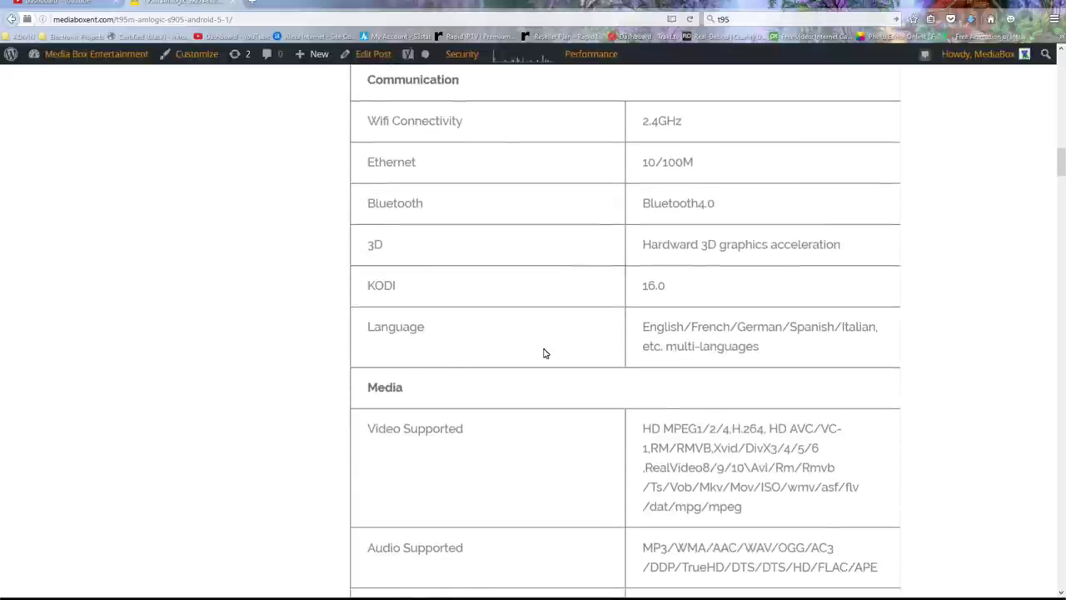
{"action": "scroll", "coordinate": [543, 353], "scroll_direction": "up", "scroll_amount": 1}
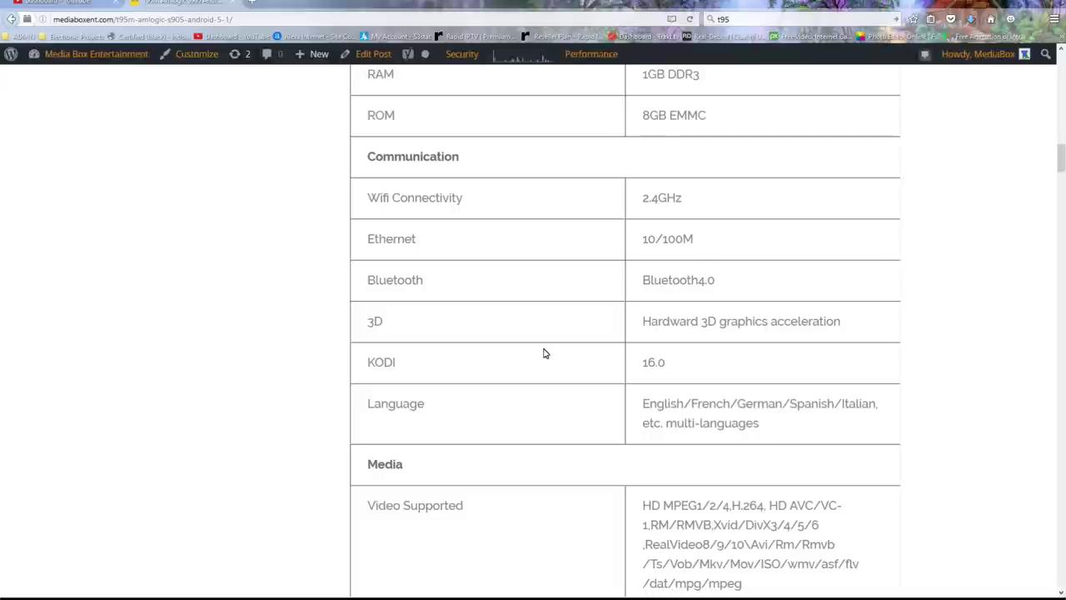
{"action": "scroll", "coordinate": [543, 354], "scroll_direction": "down", "scroll_amount": 10}
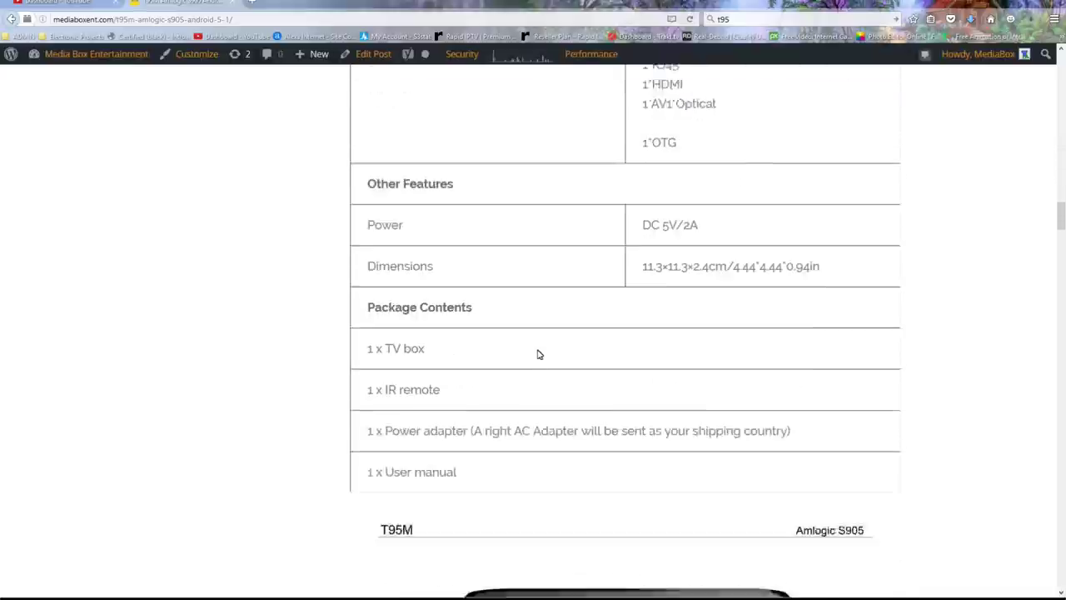
Examine the T95M product pictures, including the front LED display and the labelled diagram of dimensions and ports.
{"action": "scroll", "coordinate": [537, 354], "scroll_direction": "down", "scroll_amount": 6}
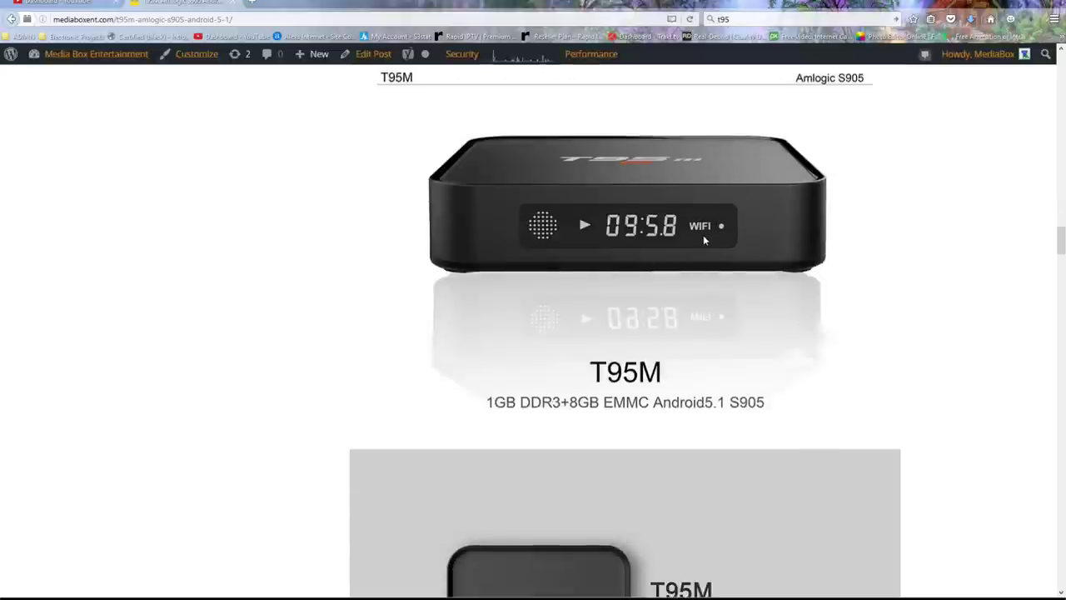
{"action": "scroll", "coordinate": [559, 298], "scroll_direction": "down", "scroll_amount": 2}
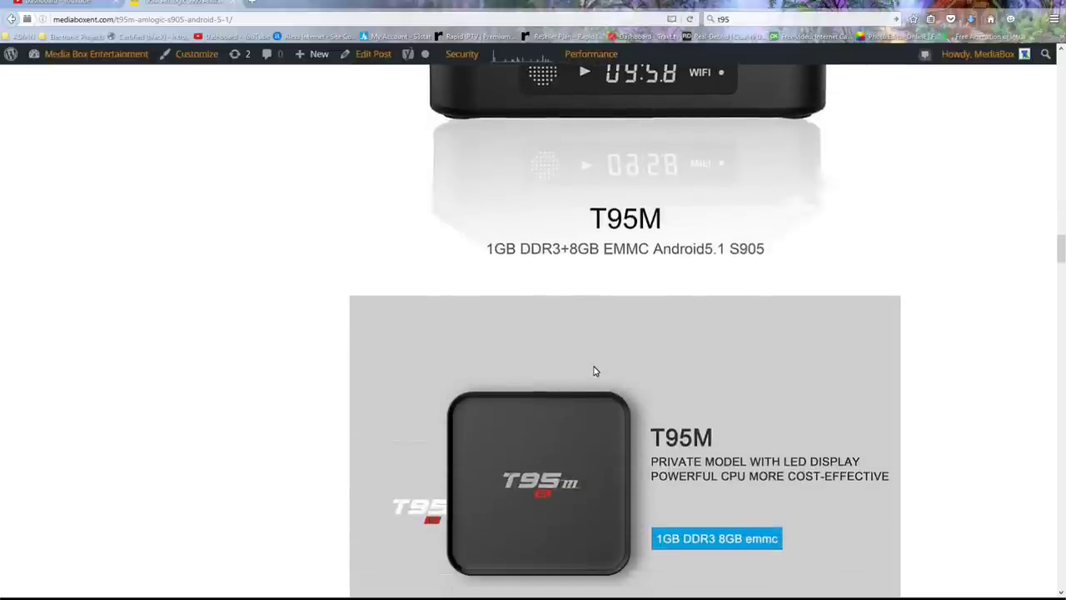
{"action": "scroll", "coordinate": [597, 374], "scroll_direction": "up", "scroll_amount": 3}
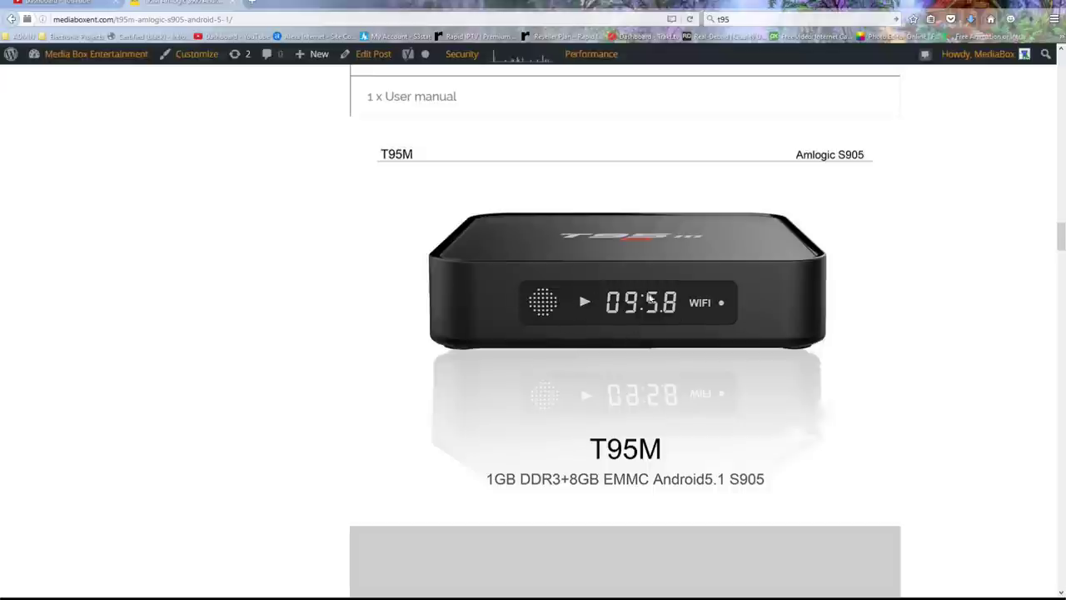
{"action": "scroll", "coordinate": [595, 319], "scroll_direction": "down", "scroll_amount": 10}
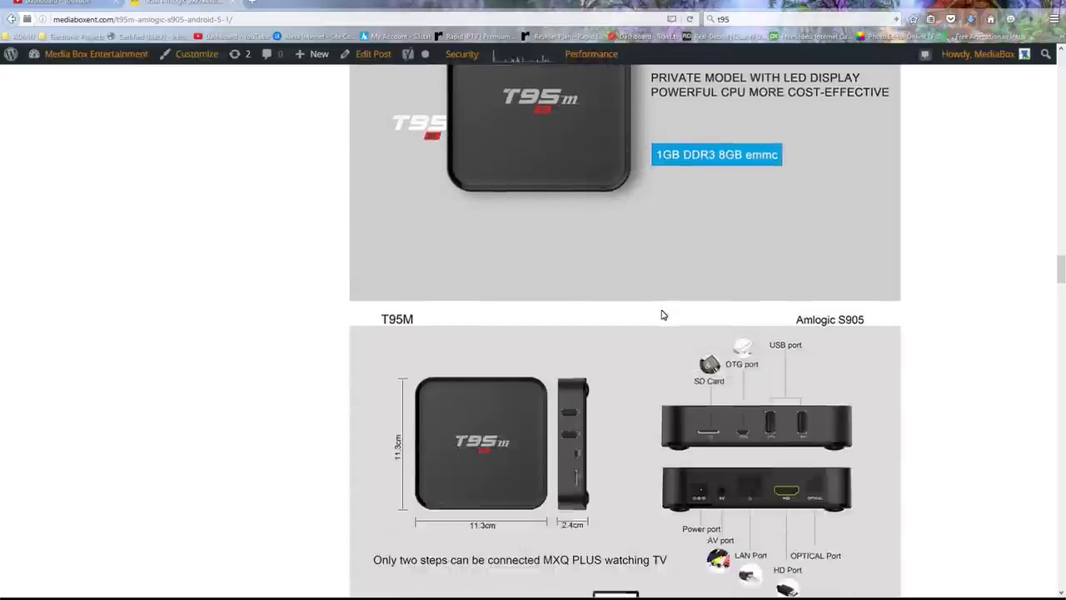
{"action": "scroll", "coordinate": [664, 305], "scroll_direction": "up", "scroll_amount": 3}
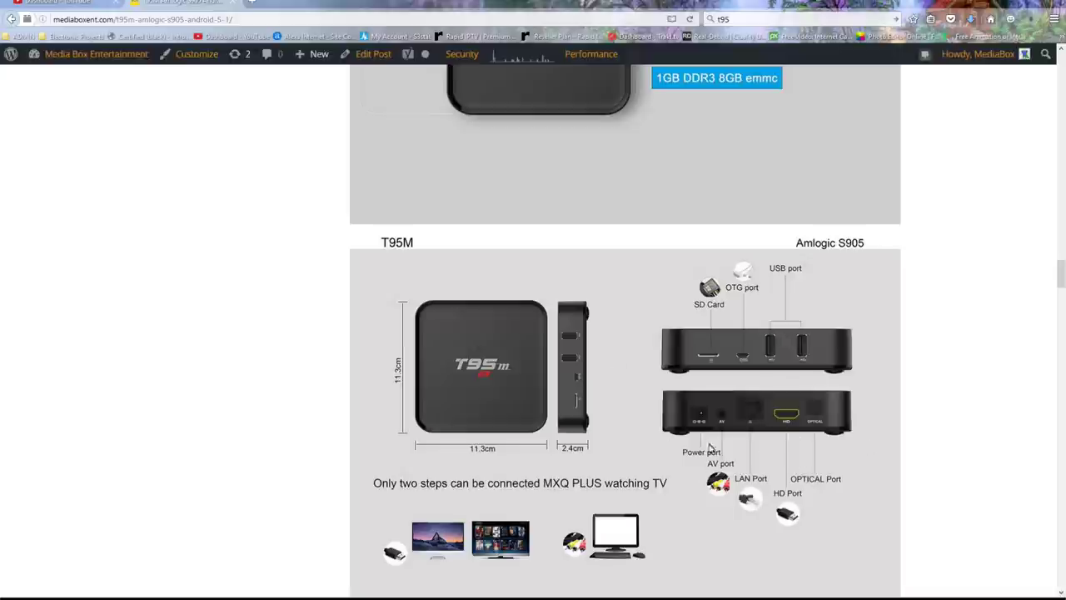
{"action": "scroll", "coordinate": [852, 438], "scroll_direction": "down", "scroll_amount": 2}
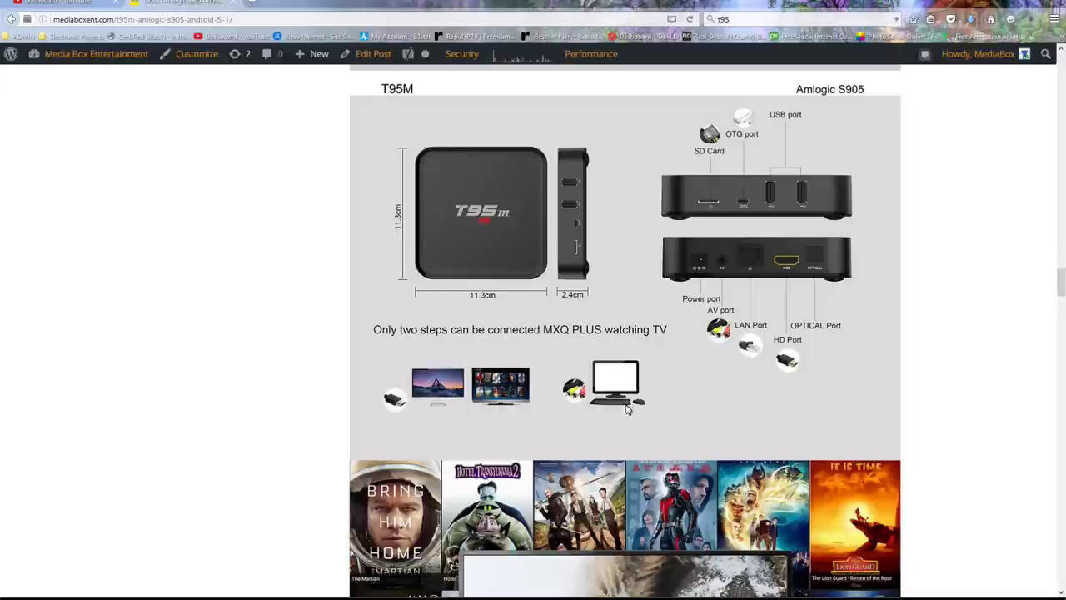
Look through the T95M resolution, apps, configuration and Kodi graphics down to the labelled circuit board diagram.
{"action": "scroll", "coordinate": [667, 364], "scroll_direction": "down", "scroll_amount": 9}
{"action": "scroll", "coordinate": [666, 364], "scroll_direction": "down", "scroll_amount": 1}
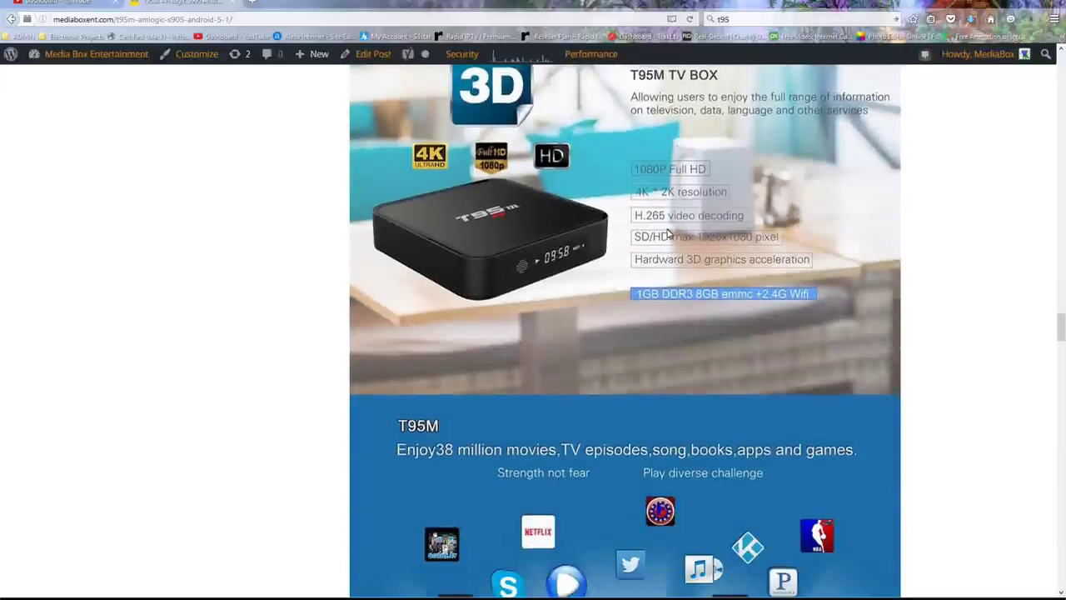
{"action": "scroll", "coordinate": [609, 272], "scroll_direction": "down", "scroll_amount": 5}
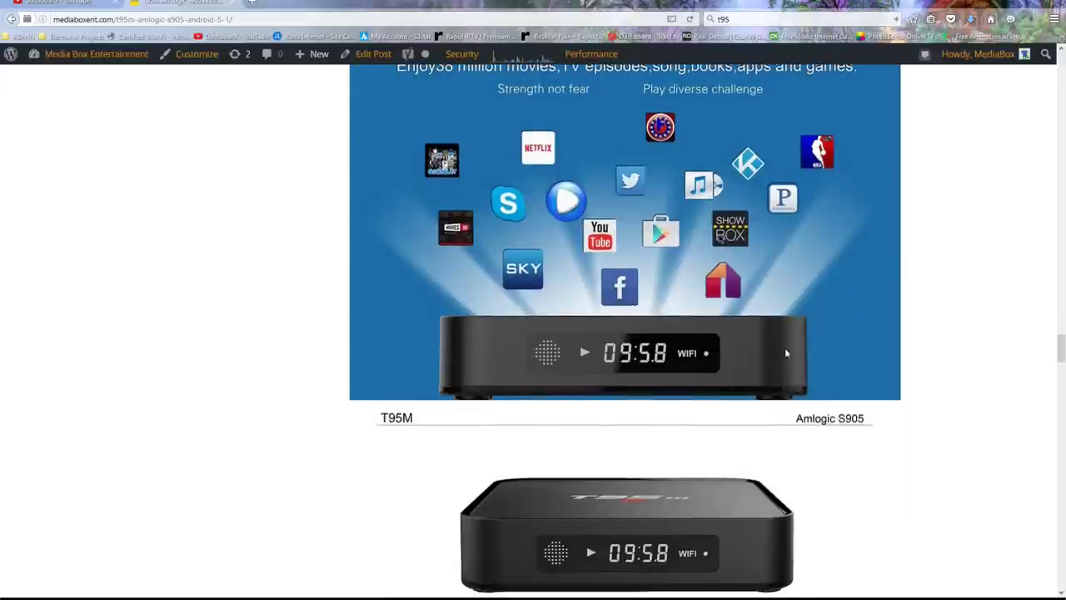
{"action": "scroll", "coordinate": [503, 229], "scroll_direction": "down", "scroll_amount": 9}
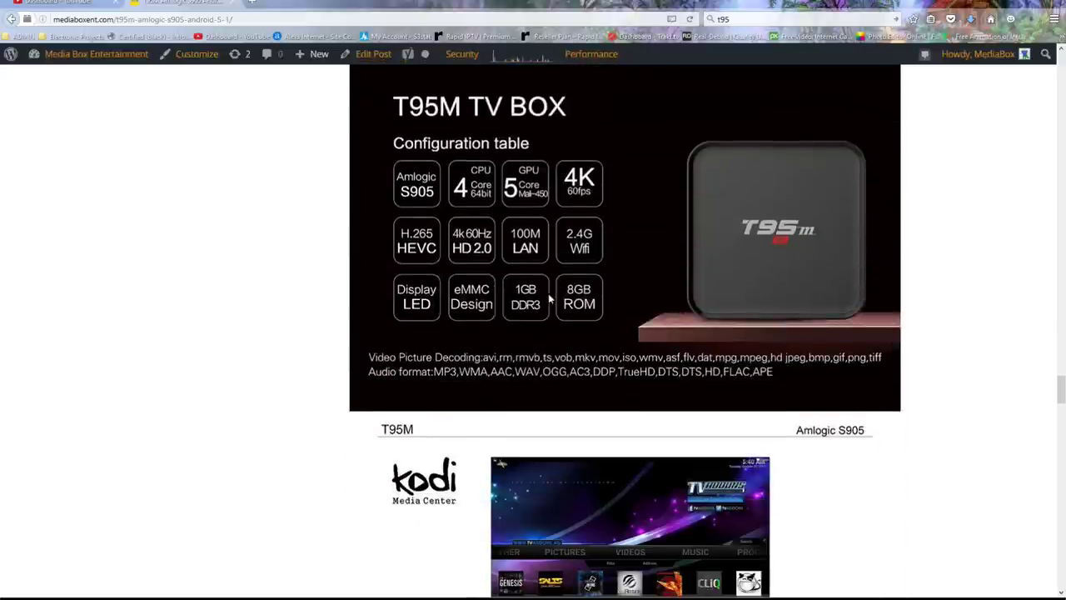
{"action": "scroll", "coordinate": [710, 304], "scroll_direction": "down", "scroll_amount": 8}
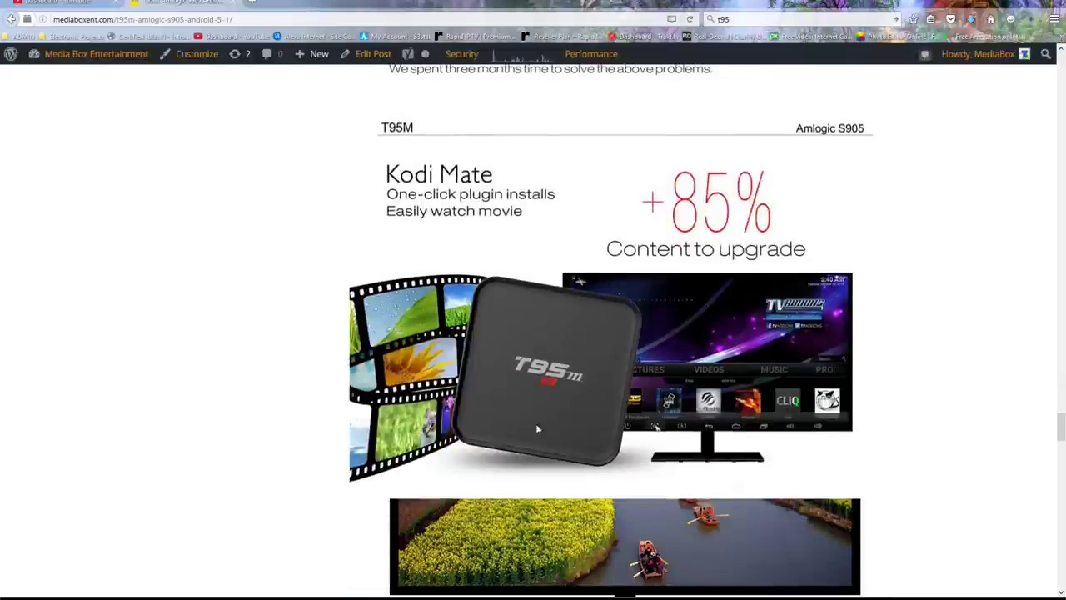
{"action": "scroll", "coordinate": [536, 423], "scroll_direction": "down", "scroll_amount": 8}
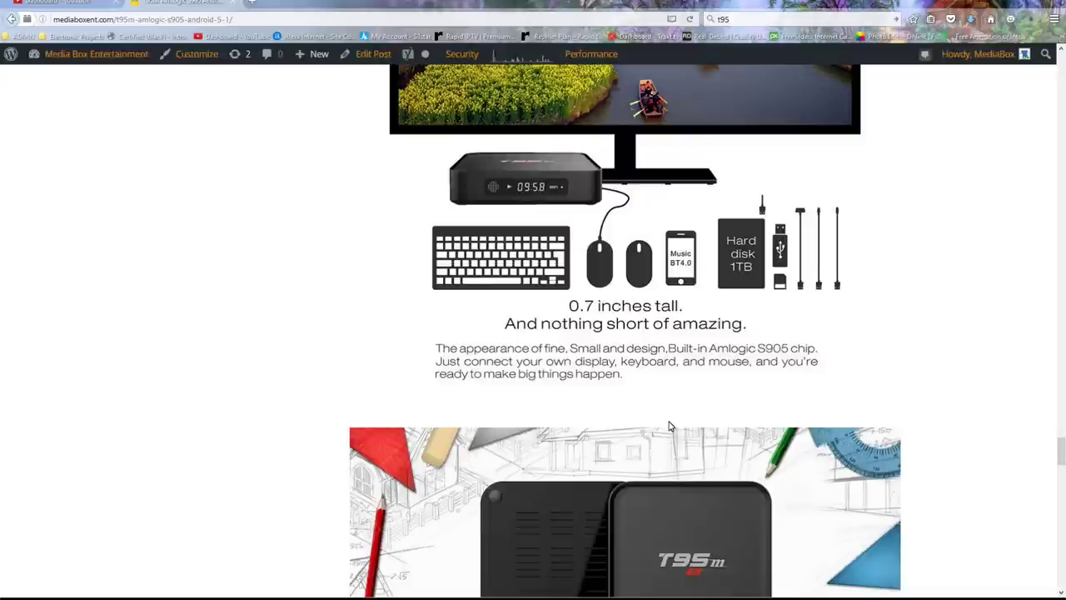
{"action": "scroll", "coordinate": [671, 426], "scroll_direction": "down", "scroll_amount": 3}
{"action": "scroll", "coordinate": [671, 427], "scroll_direction": "down", "scroll_amount": 7}
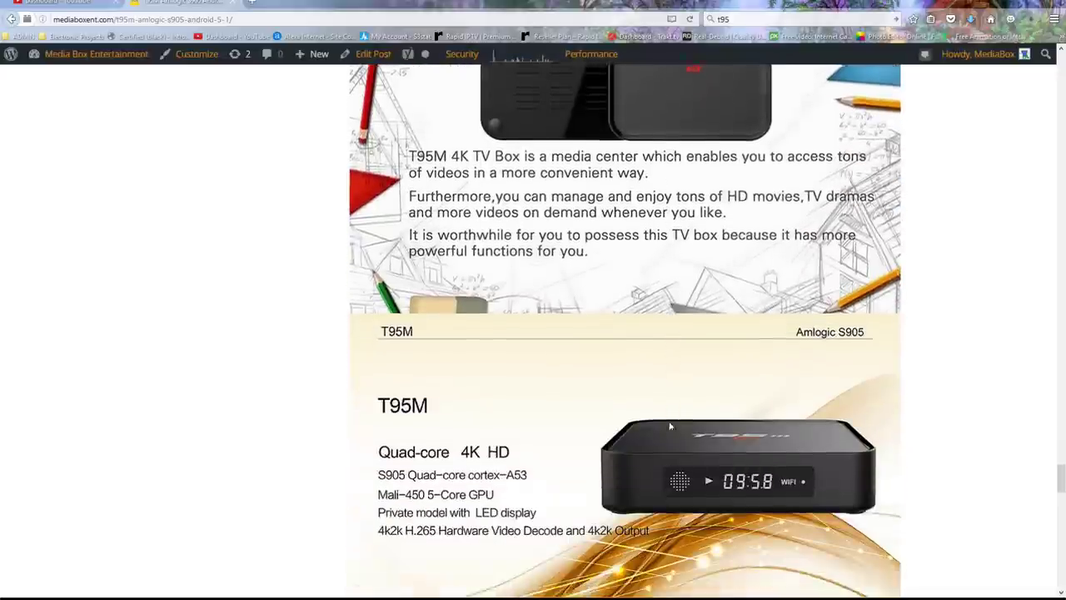
{"action": "scroll", "coordinate": [671, 426], "scroll_direction": "down", "scroll_amount": 4}
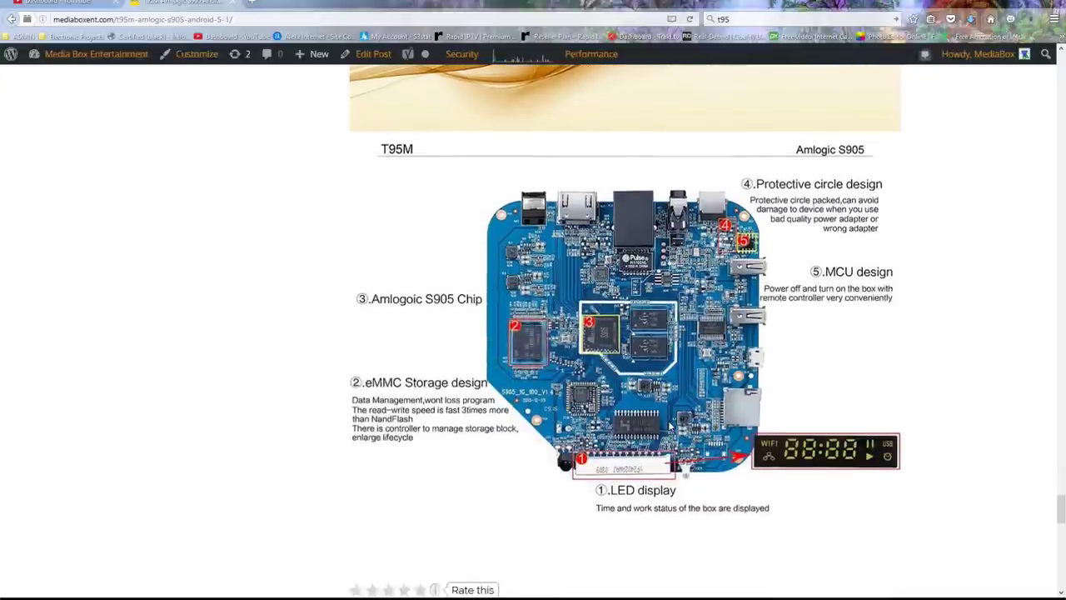
{"action": "scroll", "coordinate": [671, 427], "scroll_direction": "down", "scroll_amount": 1}
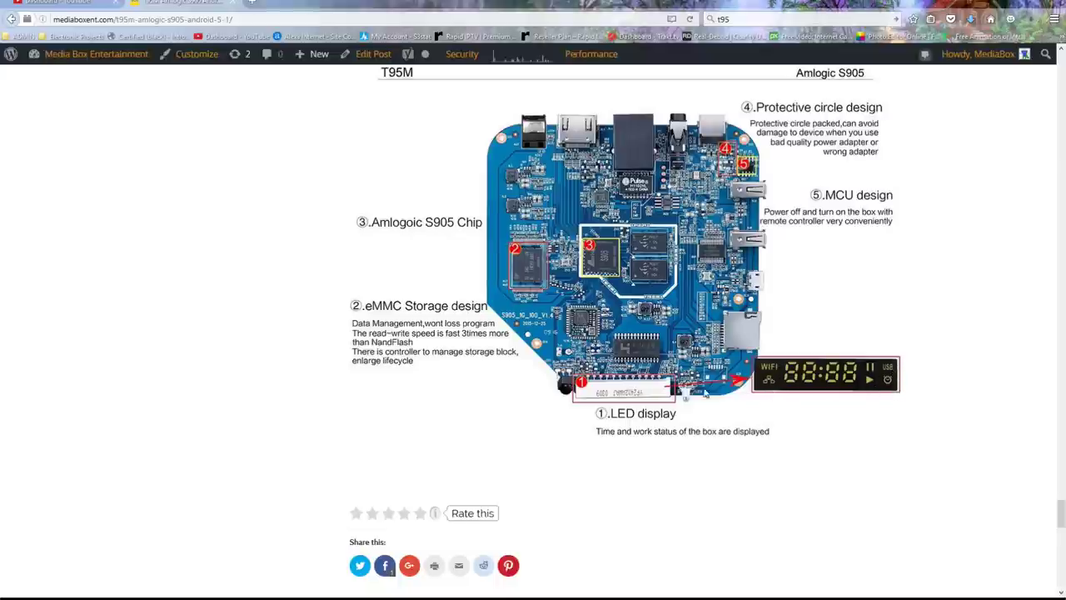
{"action": "scroll", "coordinate": [705, 396], "scroll_direction": "down", "scroll_amount": 3}
{"action": "scroll", "coordinate": [724, 430], "scroll_direction": "up", "scroll_amount": 5}
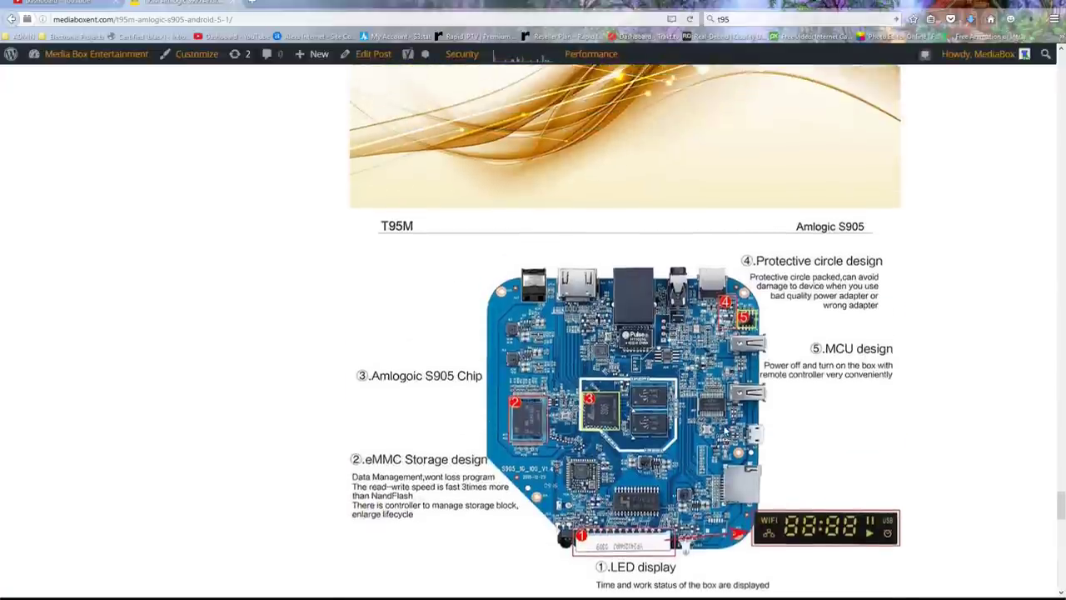
Review the T95M post in reverse, from the circuit board diagram back past the specification table.
{"action": "scroll", "coordinate": [724, 431], "scroll_direction": "up", "scroll_amount": 3}
{"action": "scroll", "coordinate": [724, 431], "scroll_direction": "up", "scroll_amount": 10}
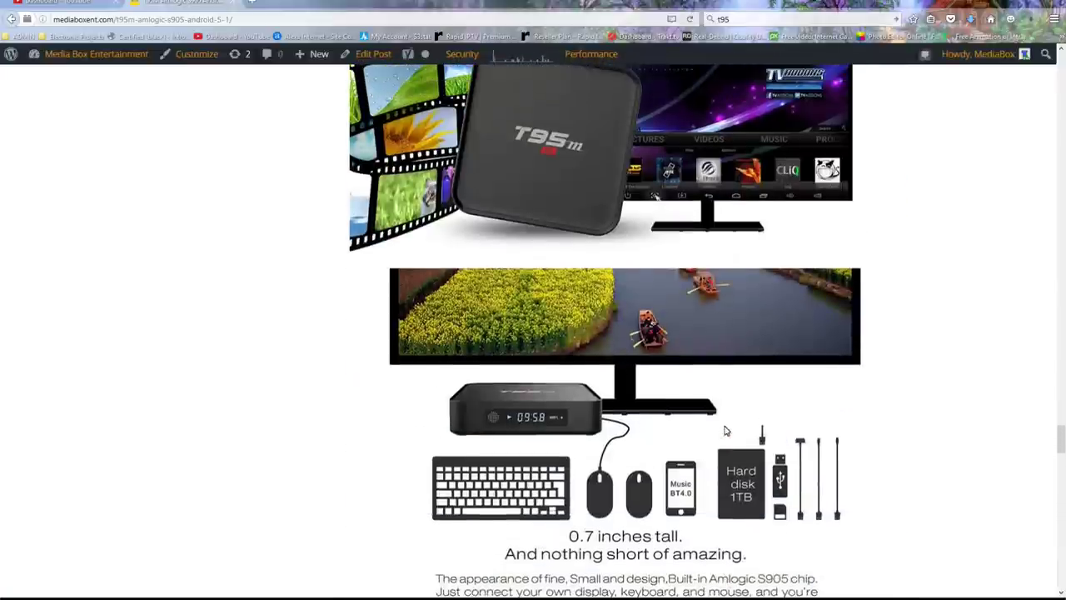
{"action": "scroll", "coordinate": [572, 439], "scroll_direction": "up", "scroll_amount": 10}
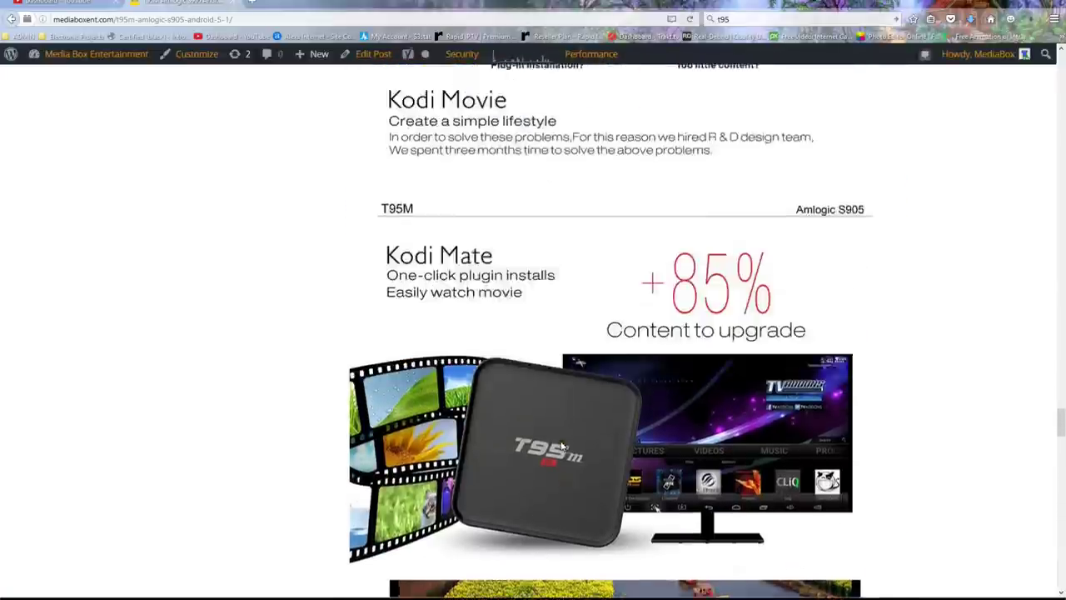
{"action": "scroll", "coordinate": [563, 448], "scroll_direction": "up", "scroll_amount": 5}
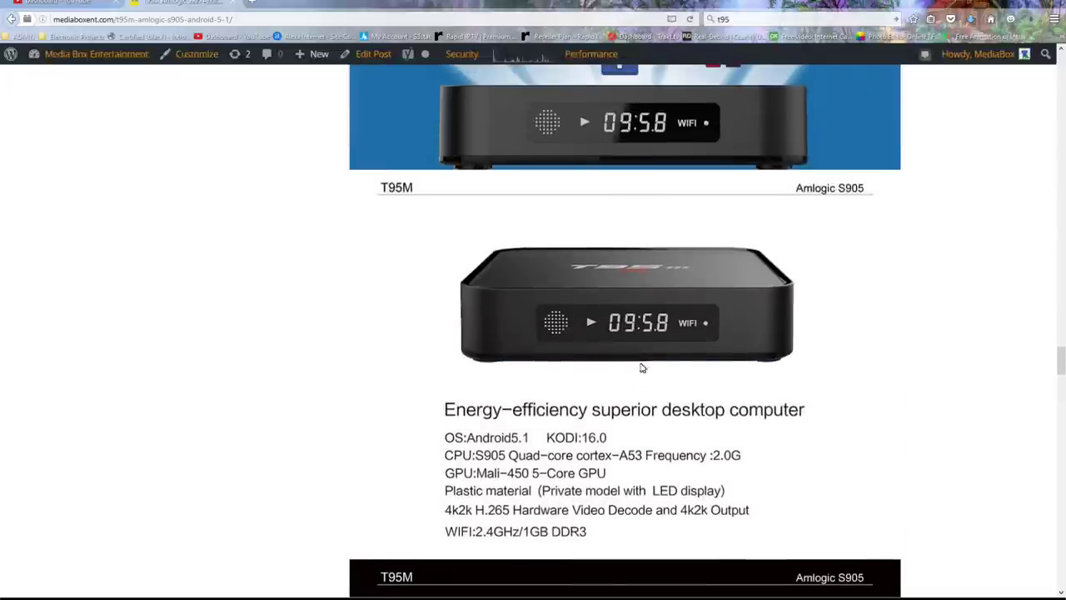
{"action": "scroll", "coordinate": [629, 417], "scroll_direction": "up", "scroll_amount": 10}
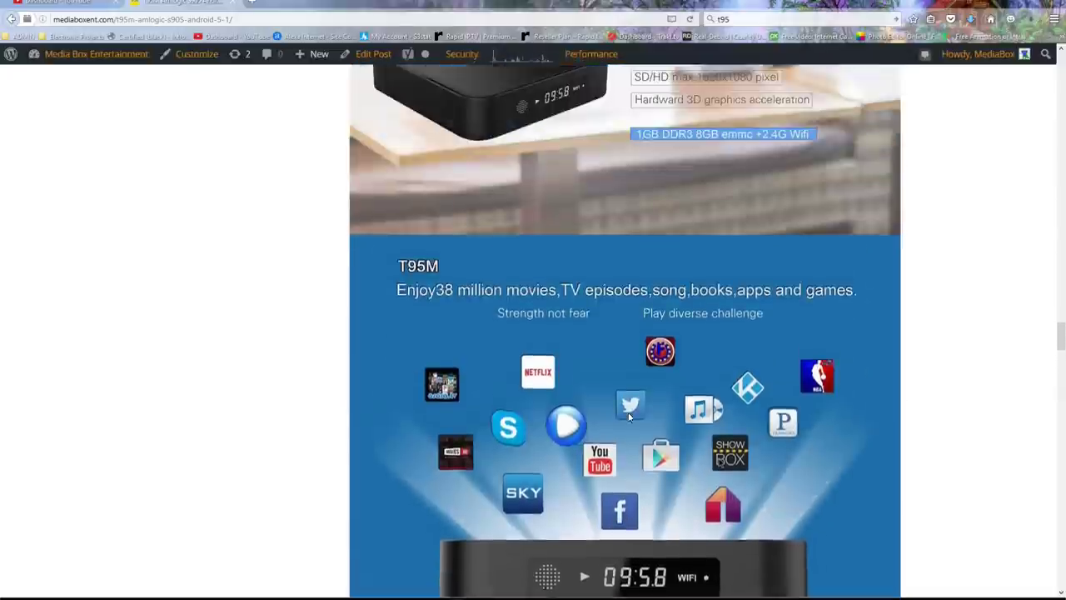
{"action": "scroll", "coordinate": [629, 417], "scroll_direction": "up", "scroll_amount": 15}
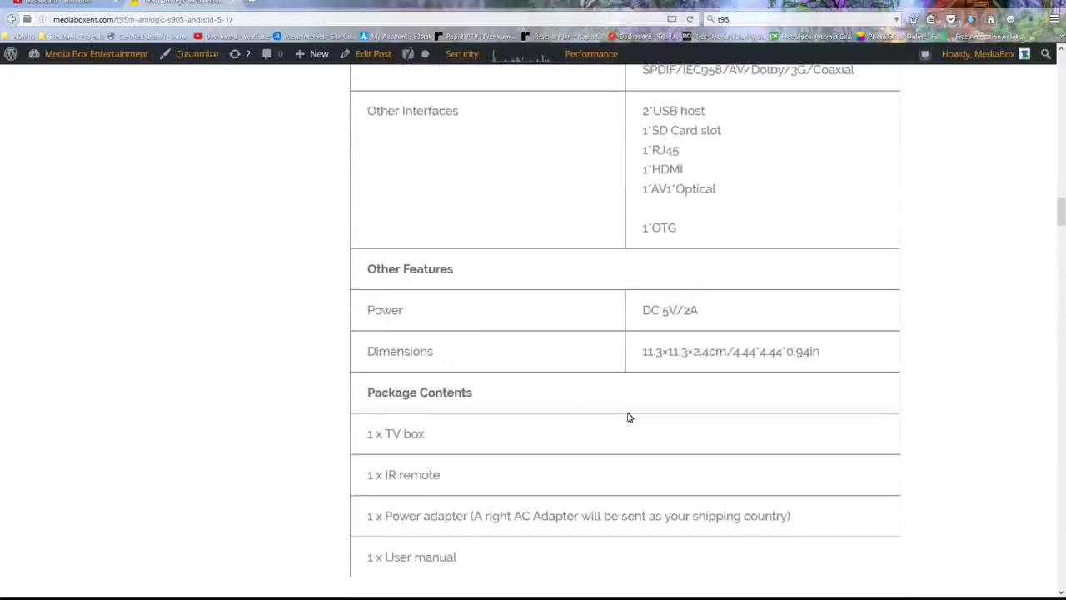
{"action": "scroll", "coordinate": [629, 417], "scroll_direction": "up", "scroll_amount": 15}
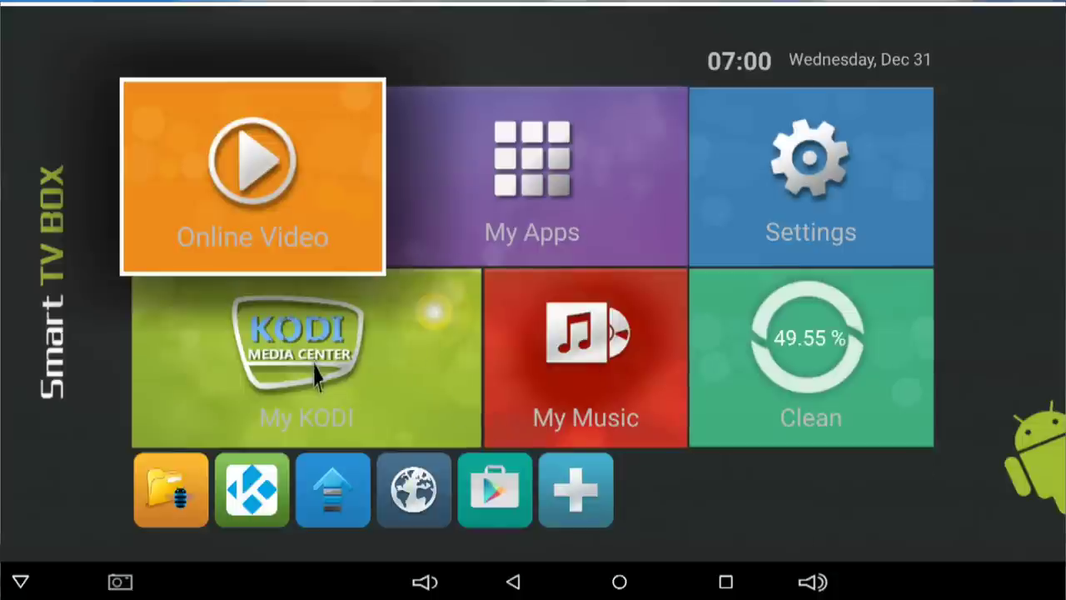
On the TV box, open File Manager from My Apps and look through the internal storage folders.
{"action": "left_click", "coordinate": [638, 188]}
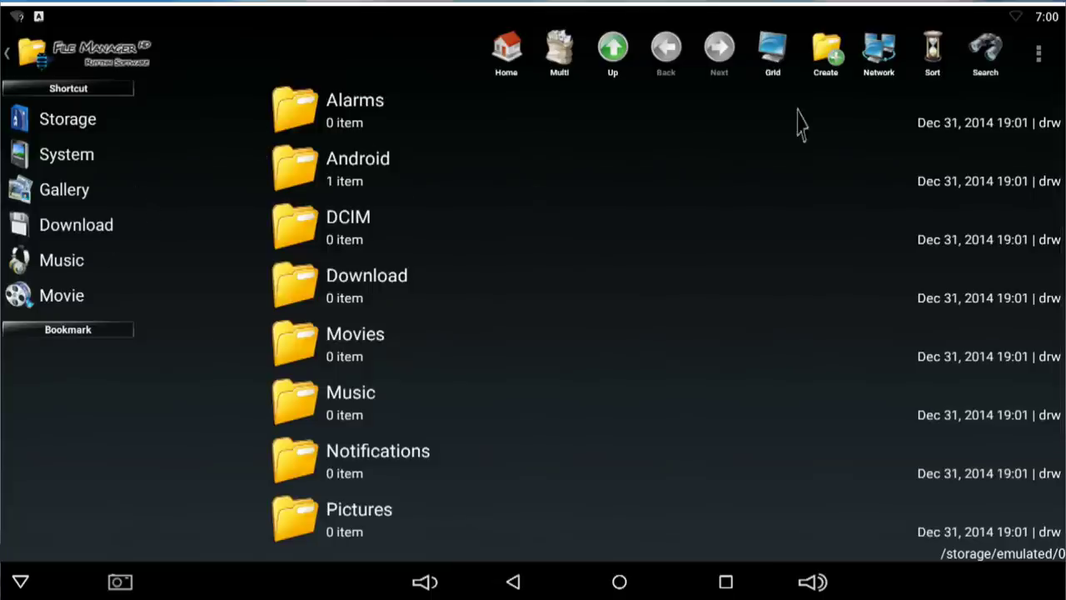
{"action": "scroll", "coordinate": [420, 268], "scroll_direction": "down", "scroll_amount": 1}
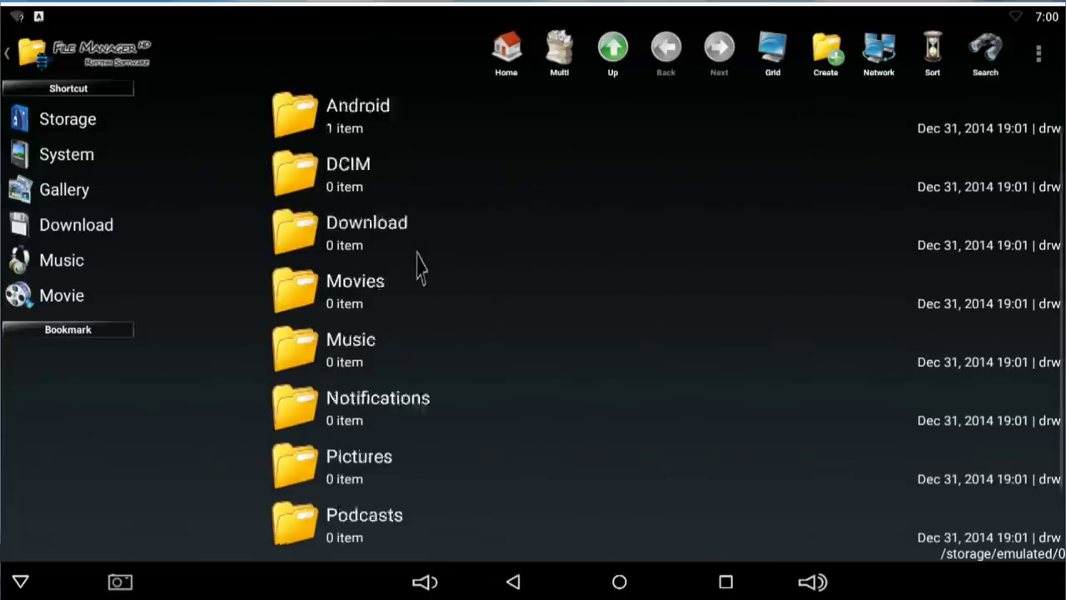
{"action": "scroll", "coordinate": [425, 284], "scroll_direction": "down", "scroll_amount": 1}
{"action": "scroll", "coordinate": [457, 392], "scroll_direction": "up", "scroll_amount": 2}
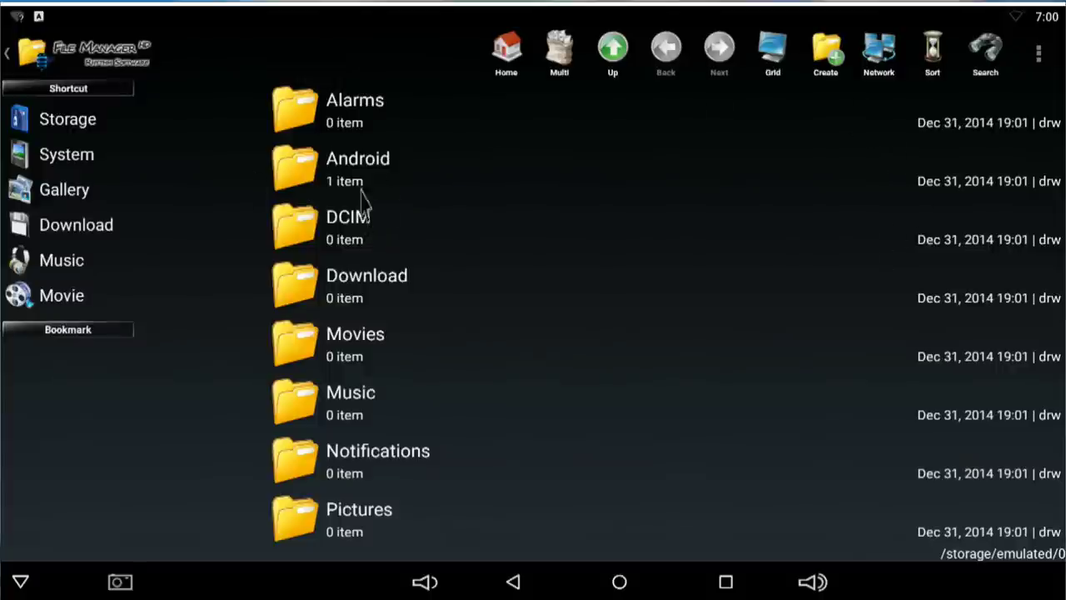
Check the contents of the Download folder, and leave File Manager to return to the My Apps list.
{"action": "left_click", "coordinate": [370, 280]}
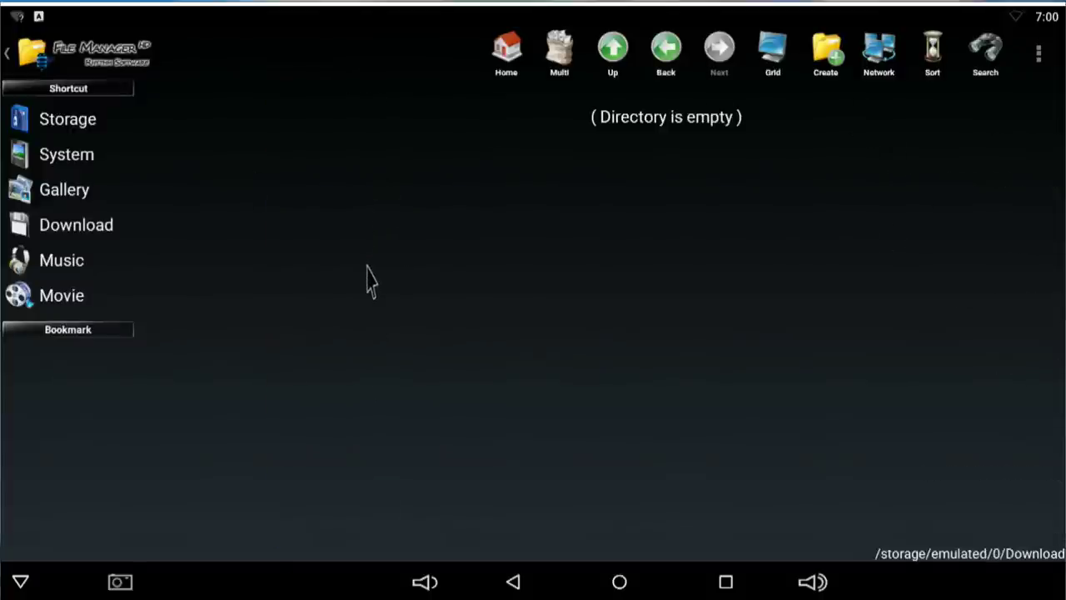
{"action": "key", "text": "Escape"}
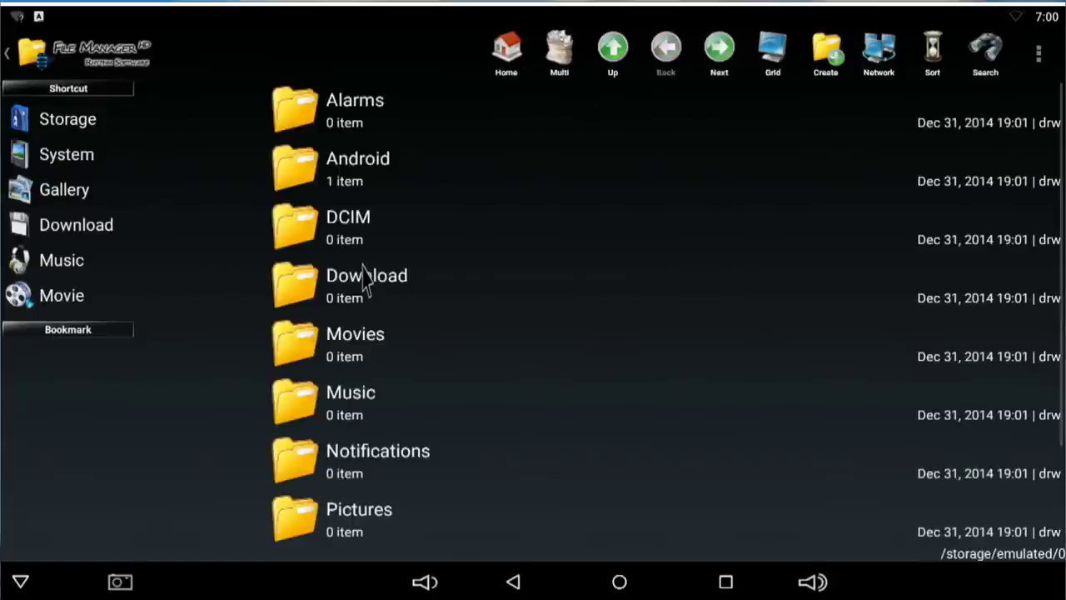
{"action": "key", "text": "Escape"}
{"action": "key", "text": "Escape"}
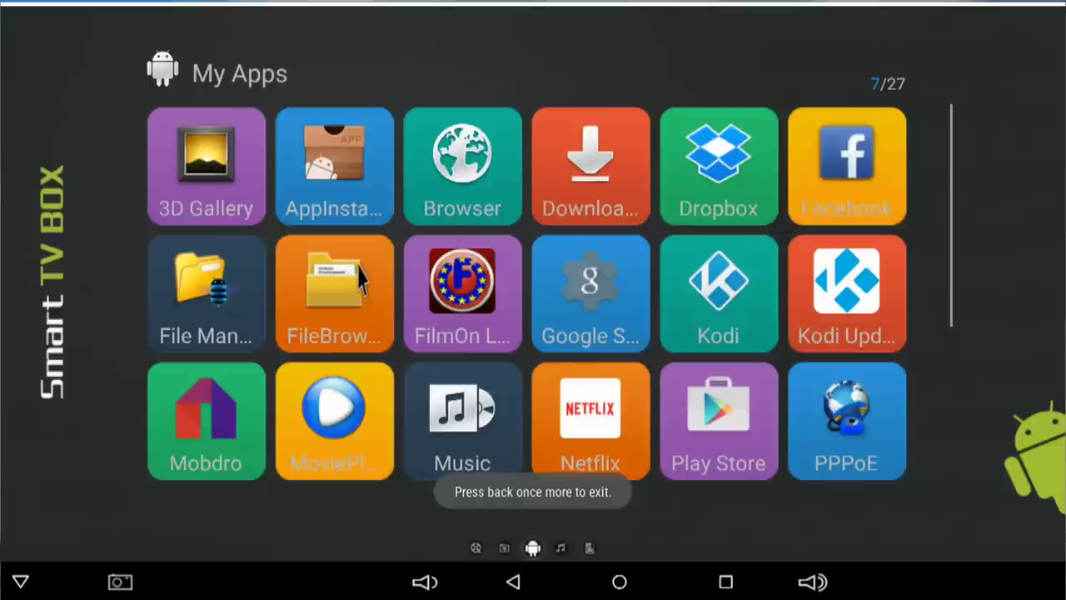
View Google Settings, the rest of the My Apps list and the device Settings overview, and return to the home screen.
{"action": "left_click", "coordinate": [602, 308]}
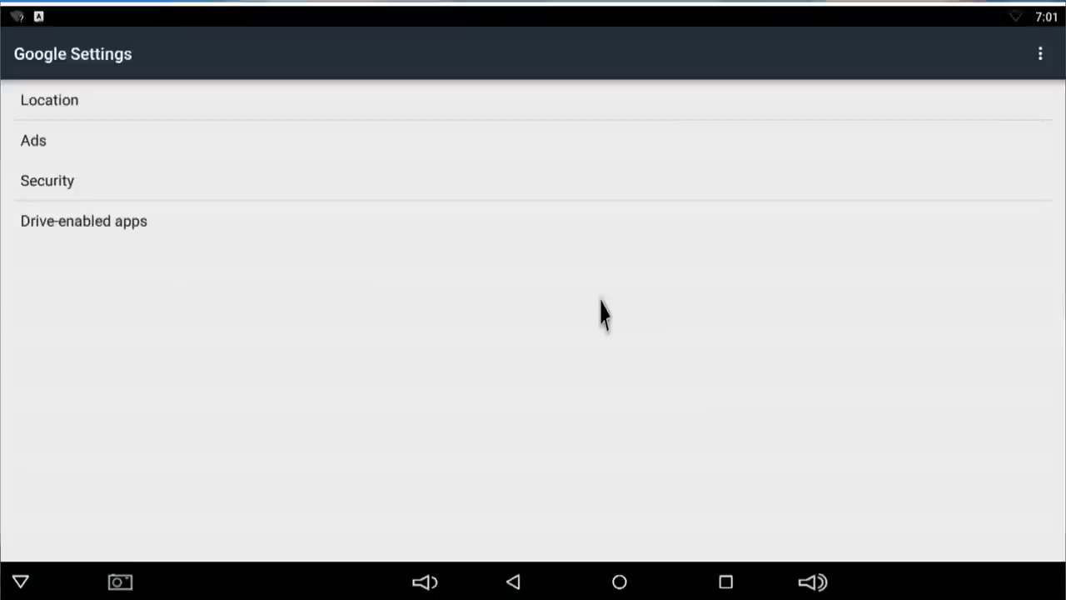
{"action": "key", "text": "Escape"}
{"action": "scroll", "coordinate": [598, 348], "scroll_direction": "down", "scroll_amount": 2}
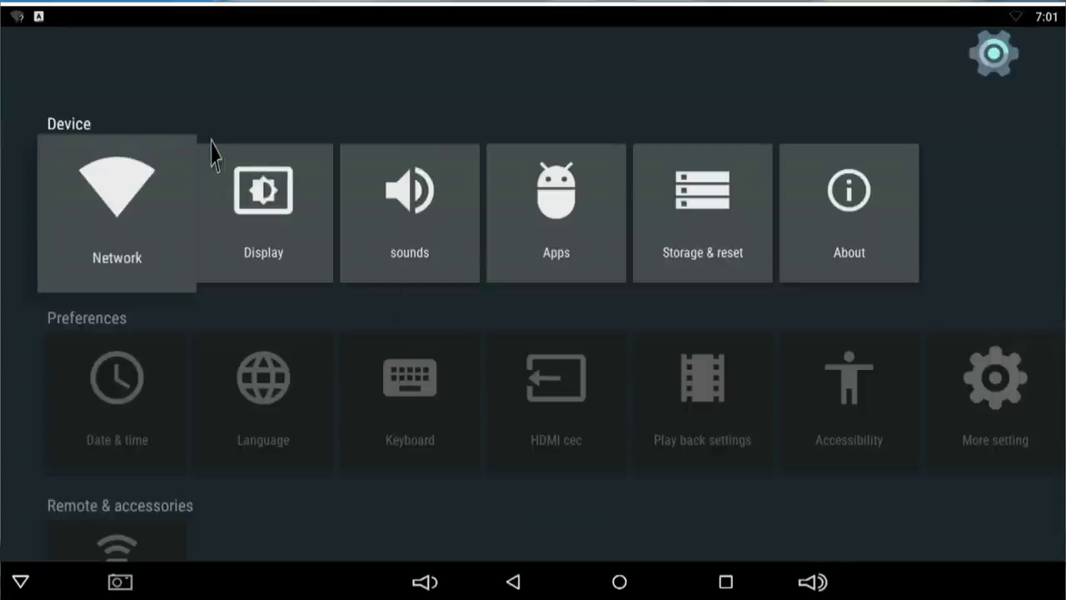
{"action": "right_click", "coordinate": [221, 144]}
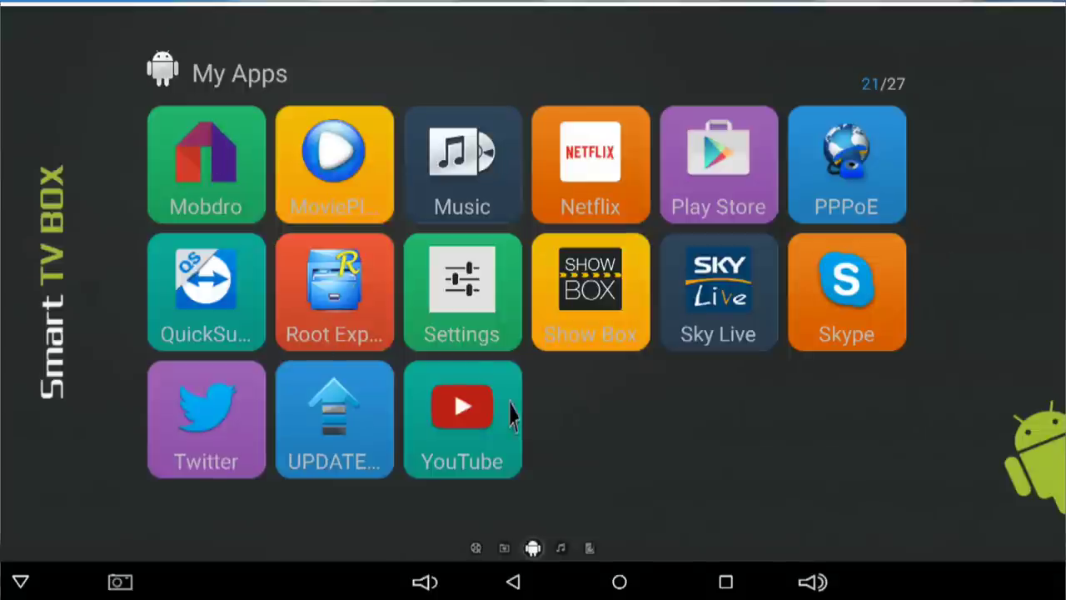
{"action": "right_click", "coordinate": [571, 430]}
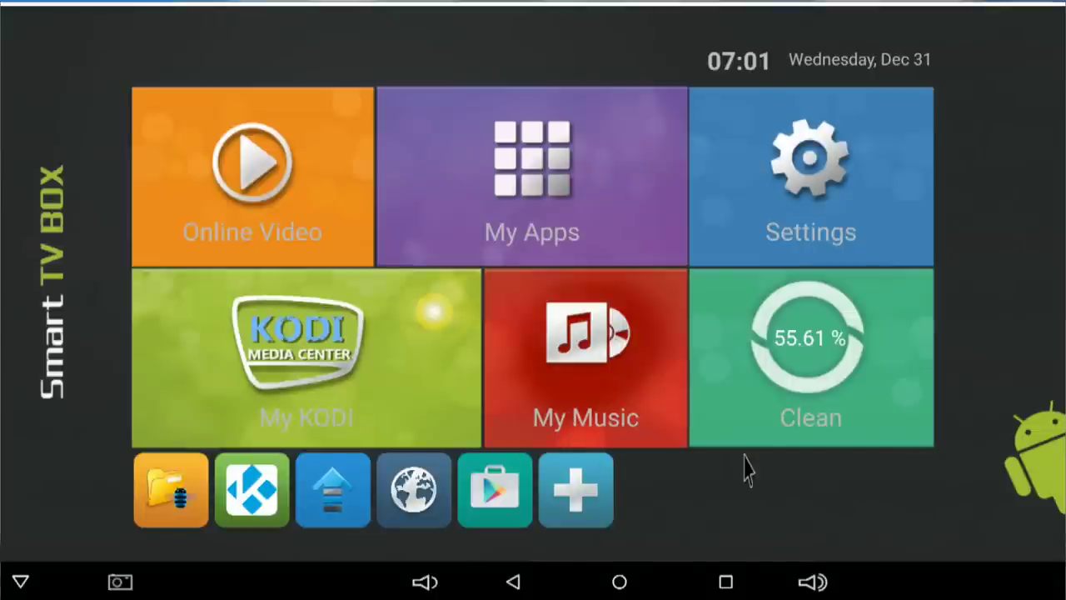
Run the Clean memory tool, and try the Kodi add-on installation from Kodi Update.
{"action": "left_click", "coordinate": [788, 390]}
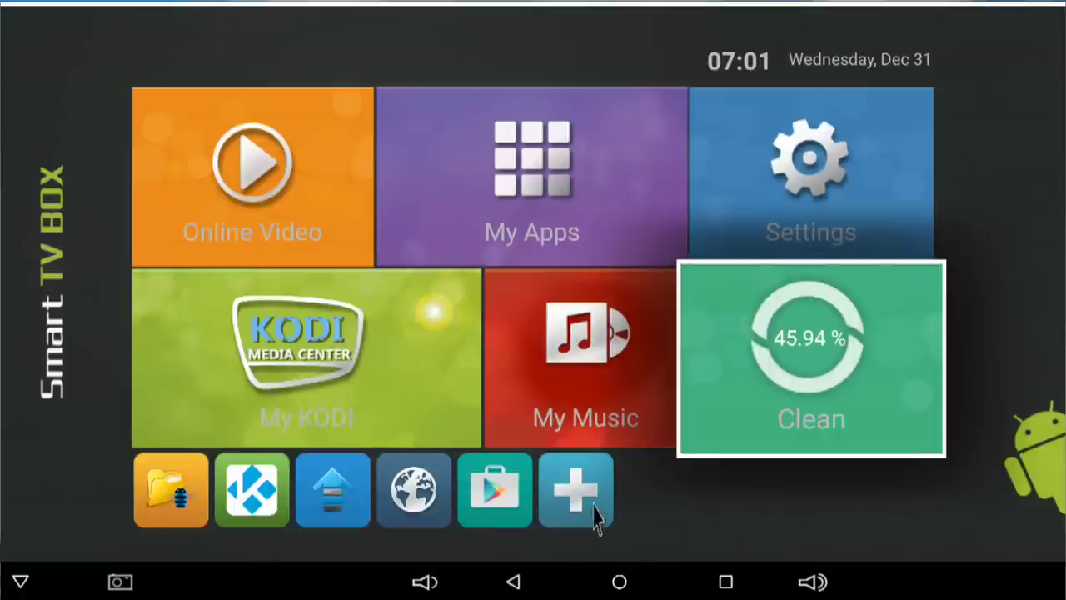
{"action": "left_click", "coordinate": [256, 496]}
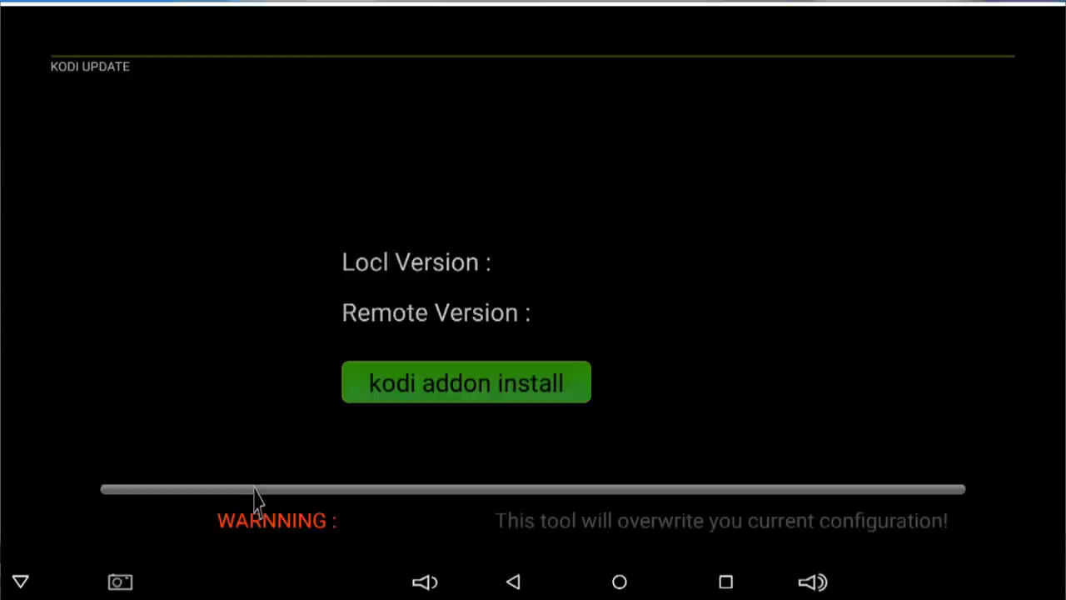
{"action": "left_click", "coordinate": [491, 385]}
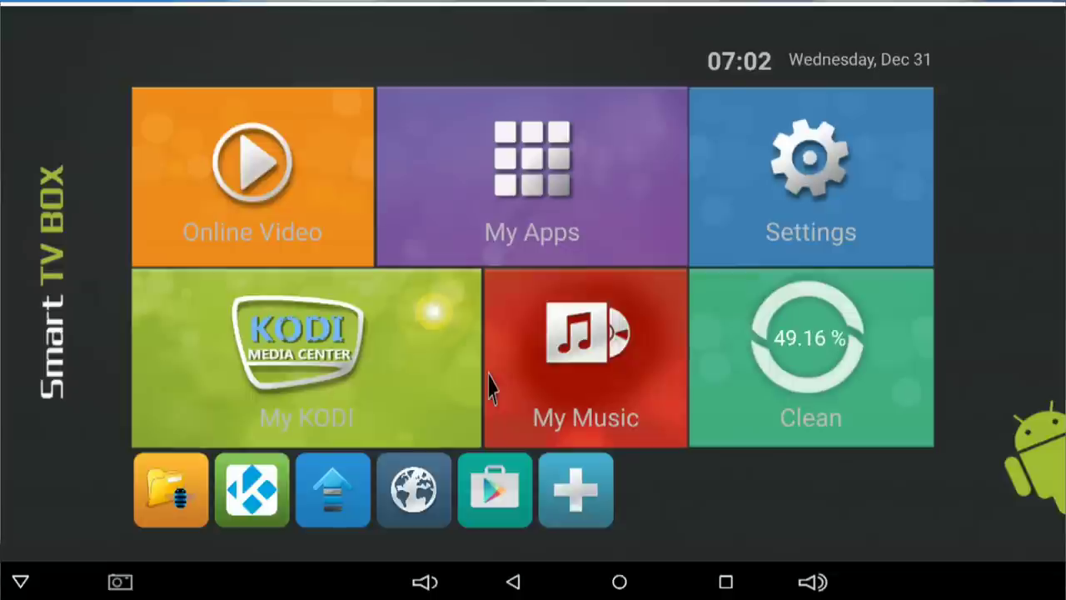
Launch My KODI with the Include Addons version and dismiss the full-screen notice.
{"action": "left_click", "coordinate": [384, 398]}
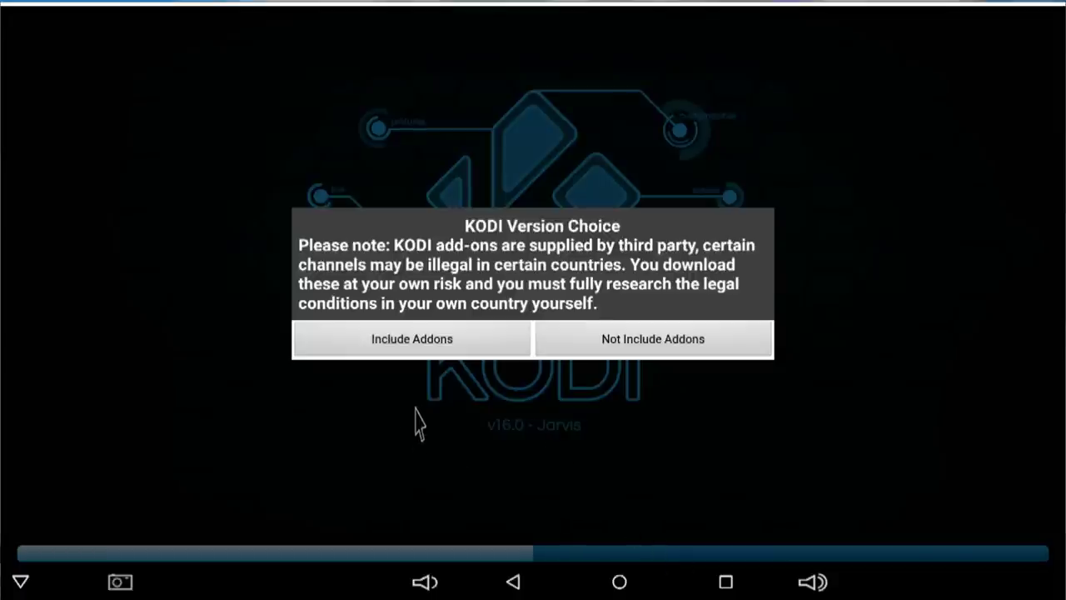
{"action": "left_click", "coordinate": [397, 355]}
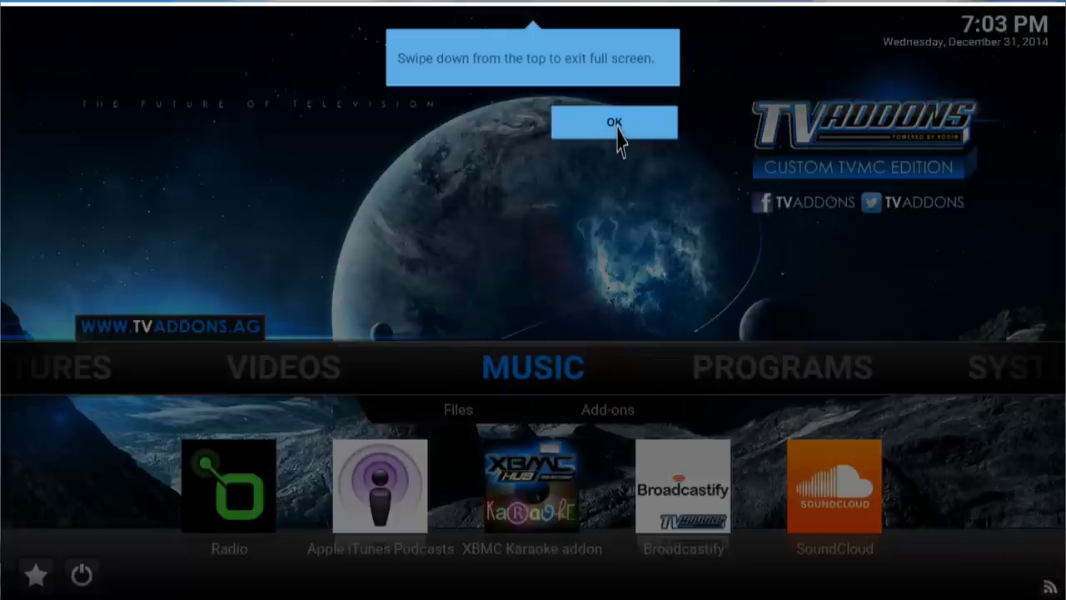
{"action": "left_click", "coordinate": [624, 142]}
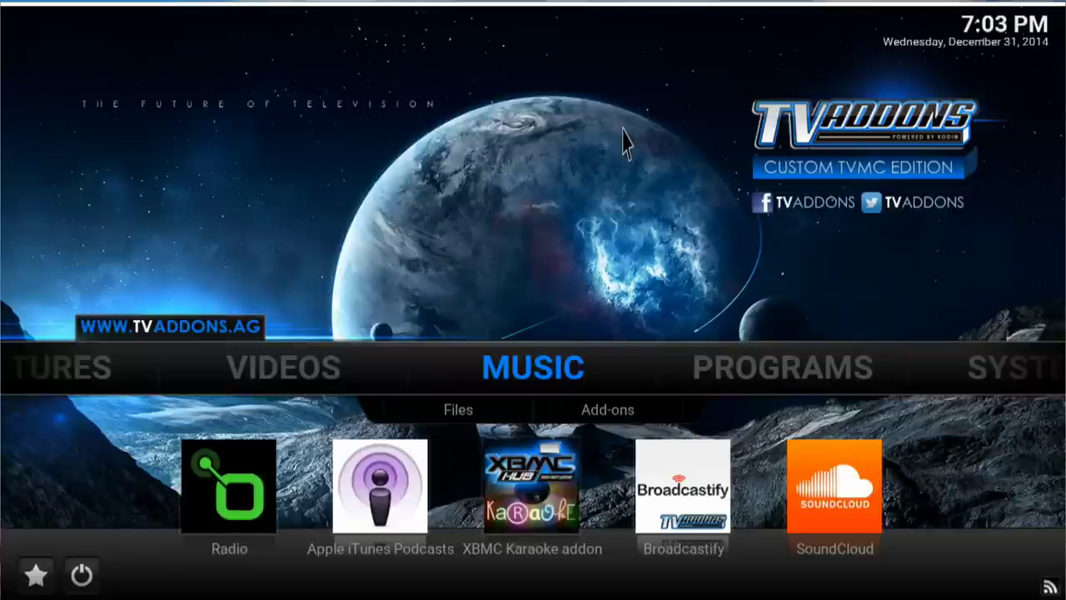
Look through Kodi's Programs, Music, Videos, Pictures and System sections with their add-on shortcuts, and exit Kodi.
{"action": "left_click", "coordinate": [728, 387]}
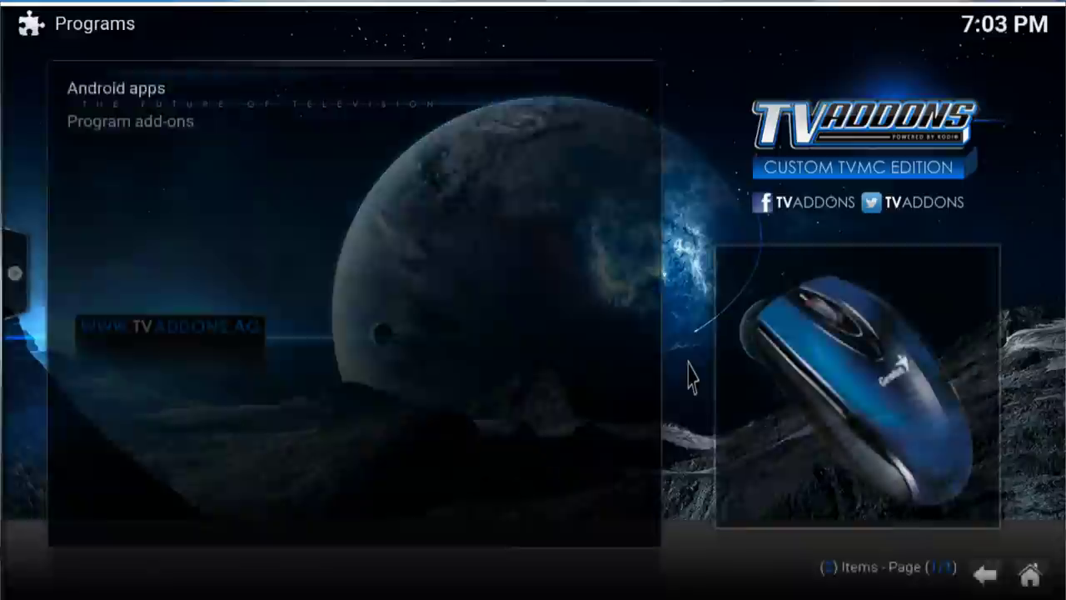
{"action": "right_click", "coordinate": [693, 374]}
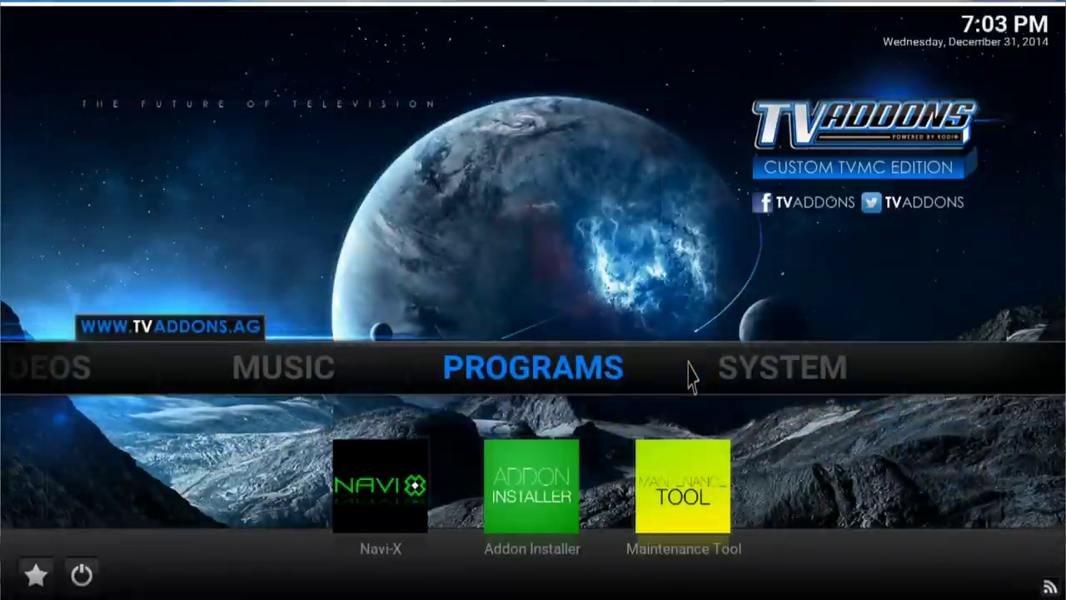
{"action": "mouse_move", "coordinate": [342, 369]}
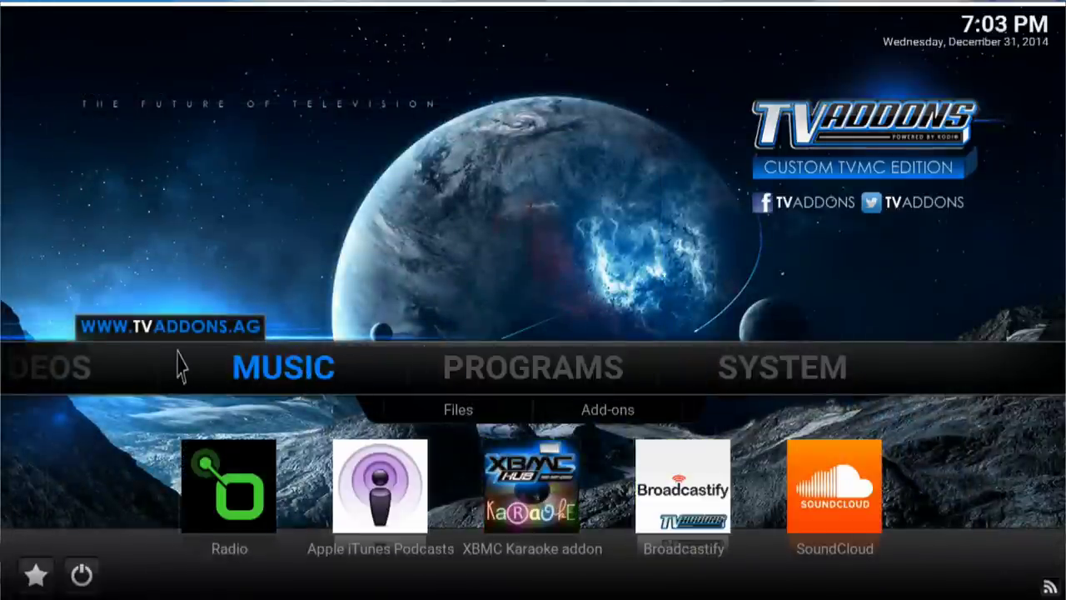
{"action": "mouse_move", "coordinate": [452, 393]}
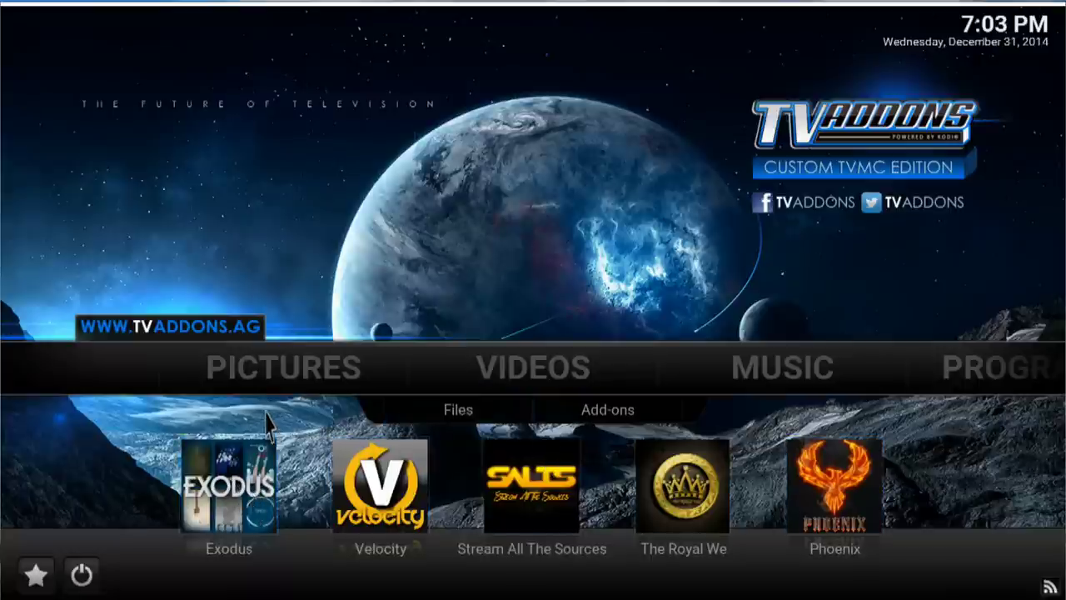
{"action": "mouse_move", "coordinate": [281, 386]}
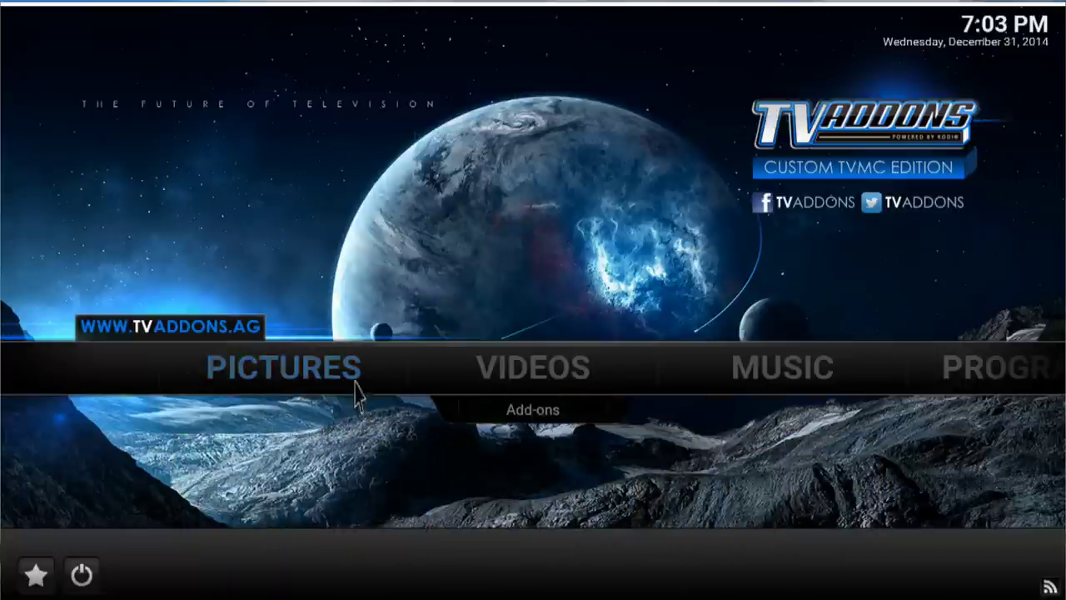
{"action": "mouse_move", "coordinate": [539, 404]}
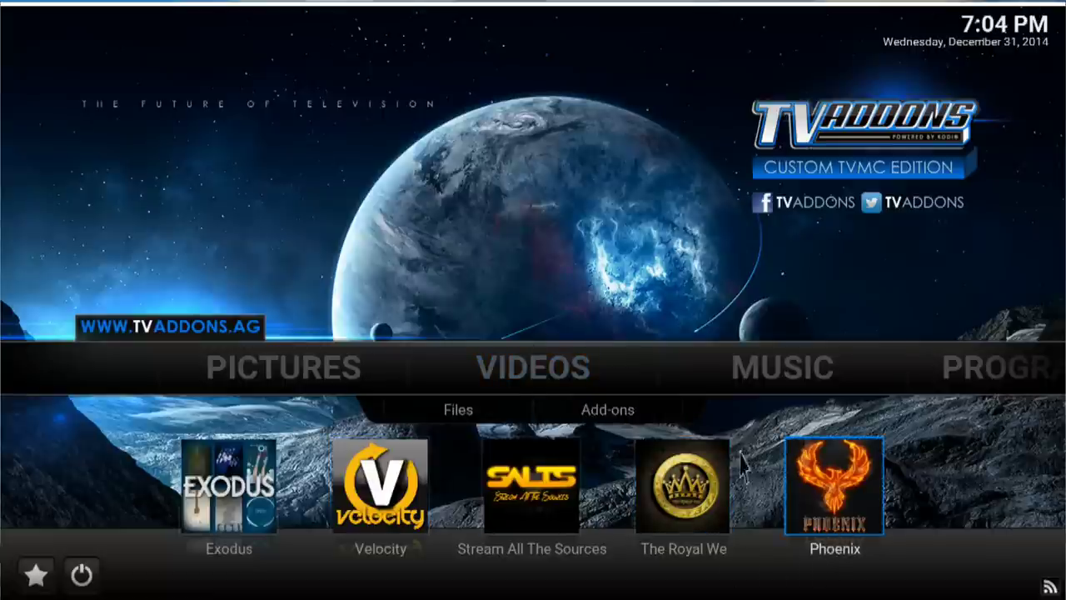
{"action": "mouse_move", "coordinate": [774, 381]}
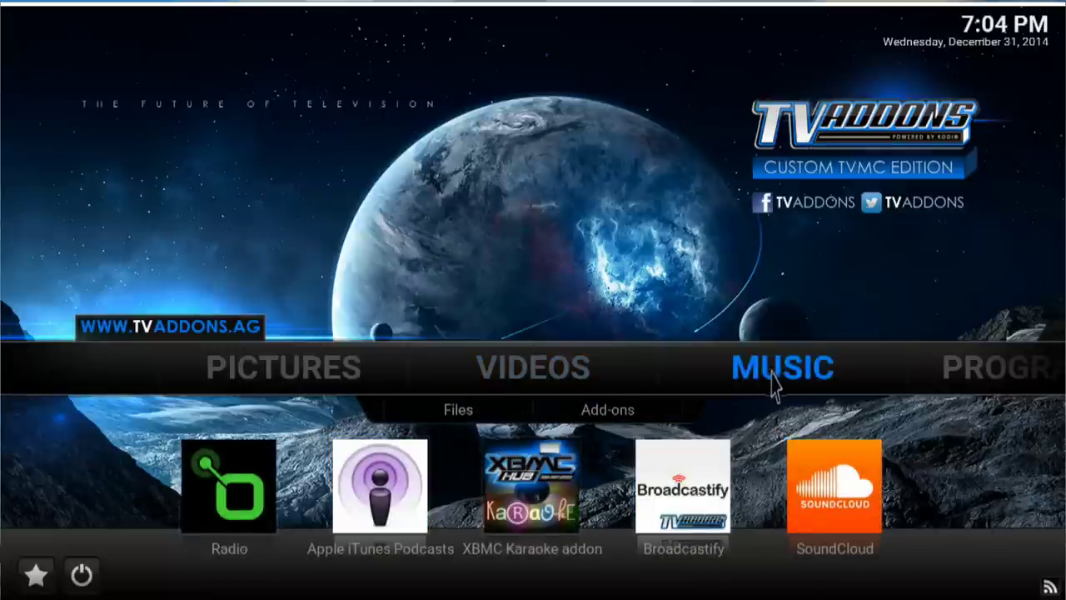
{"action": "mouse_move", "coordinate": [1028, 391]}
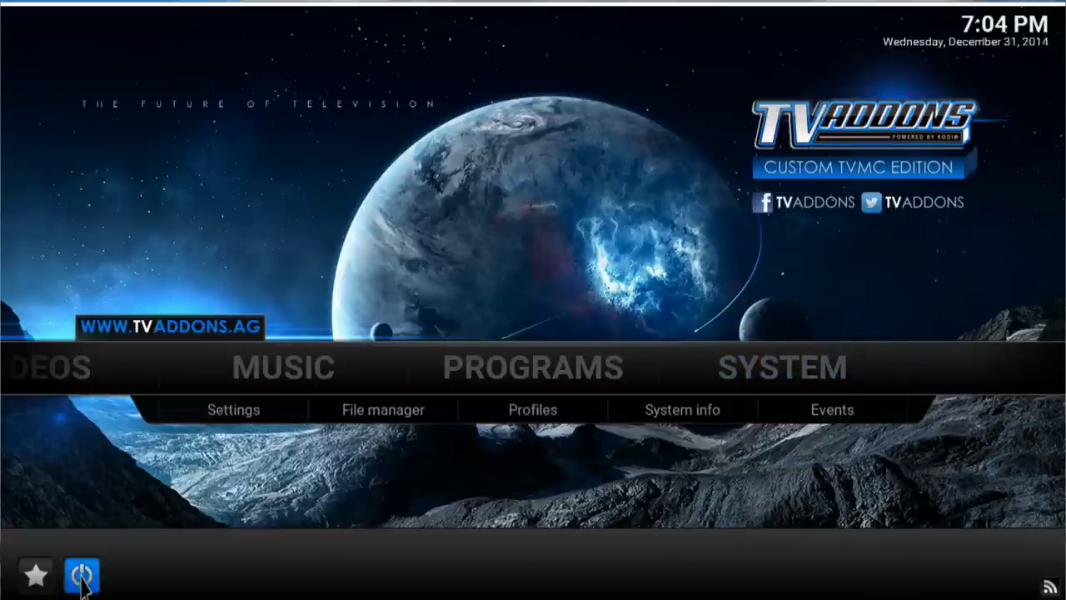
{"action": "left_click", "coordinate": [82, 579]}
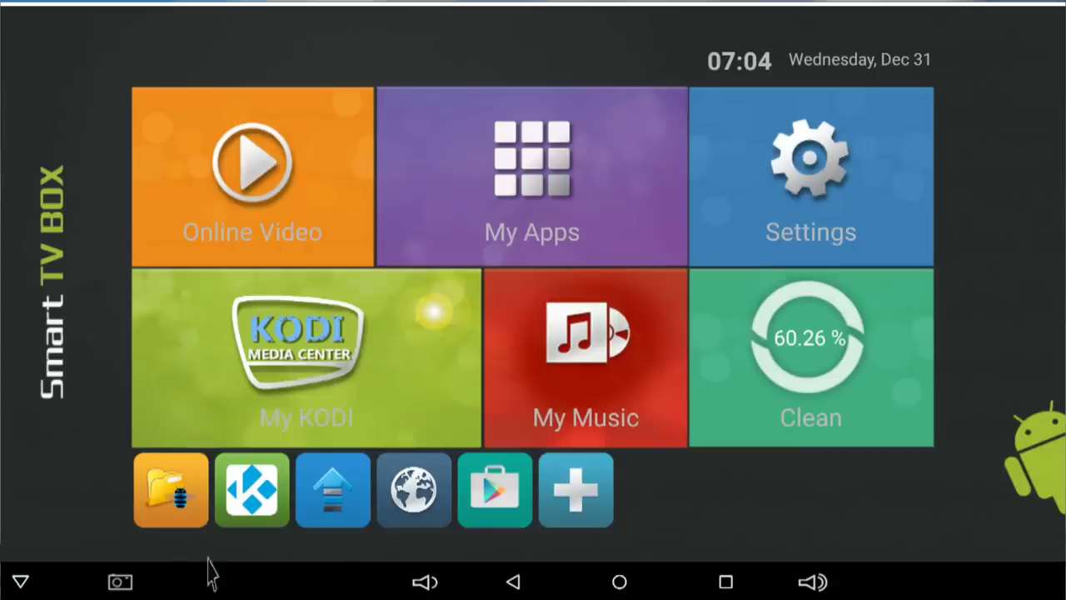
Open Kodi Update, check the available Wi-Fi networks in the network settings, and return to the home screen.
{"action": "left_click", "coordinate": [261, 502]}
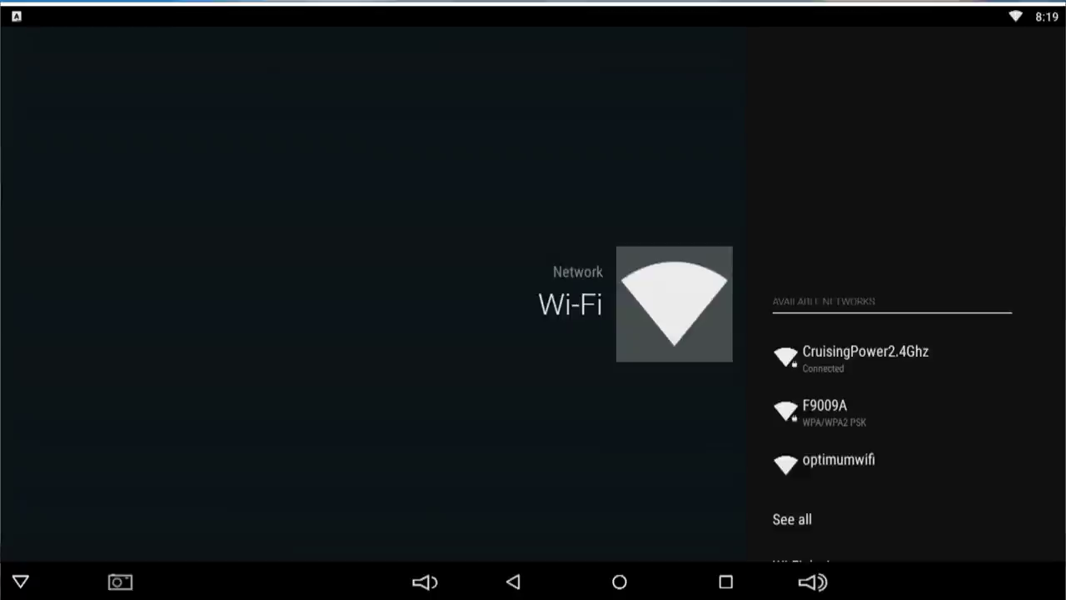
{"action": "right_click", "coordinate": [655, 354]}
{"action": "right_click", "coordinate": [655, 354]}
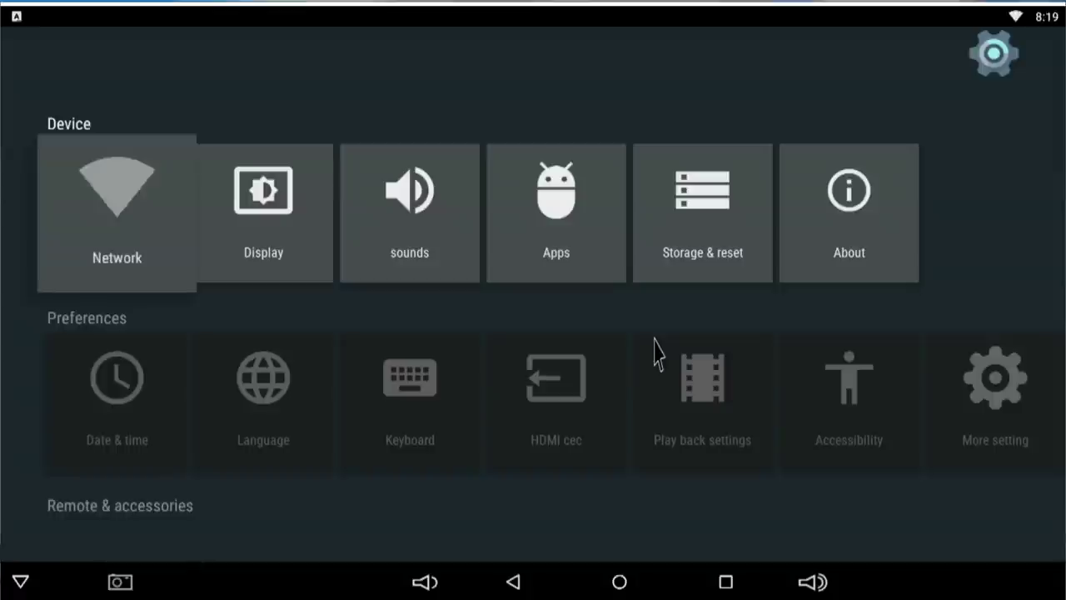
{"action": "right_click", "coordinate": [655, 354]}
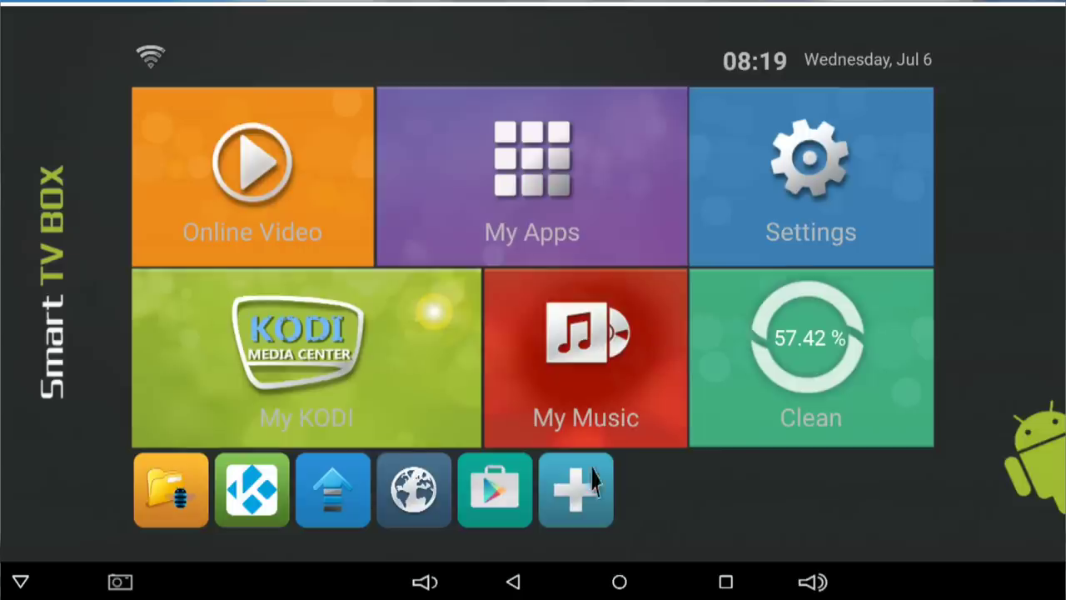
Install the Kodi add-ons with Kodi Update, accepting that the current configuration is overwritten, and leave the tool.
{"action": "left_click", "coordinate": [265, 511]}
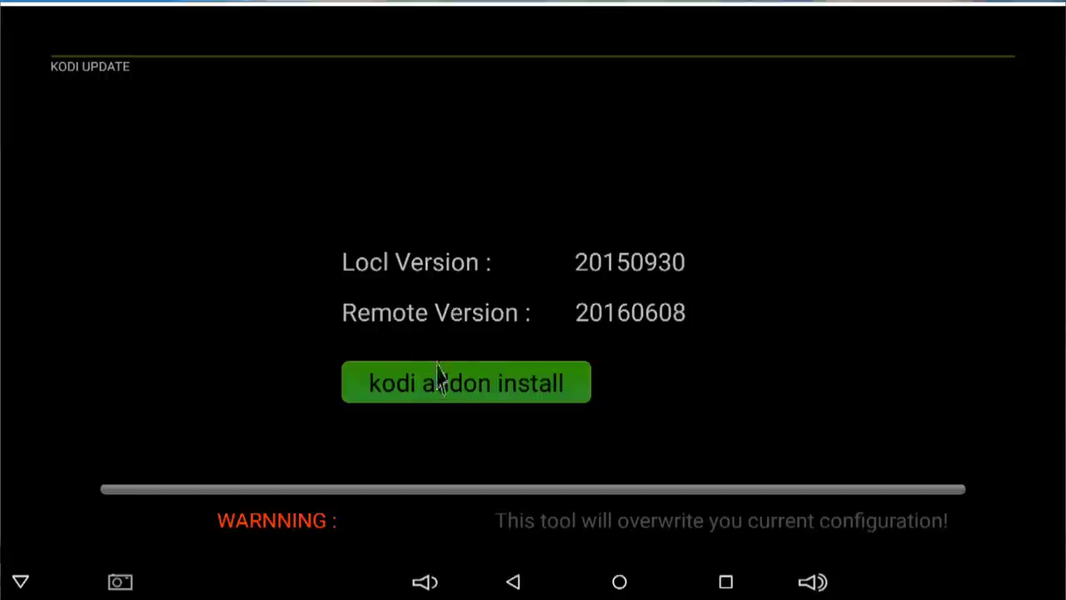
{"action": "left_click", "coordinate": [472, 389]}
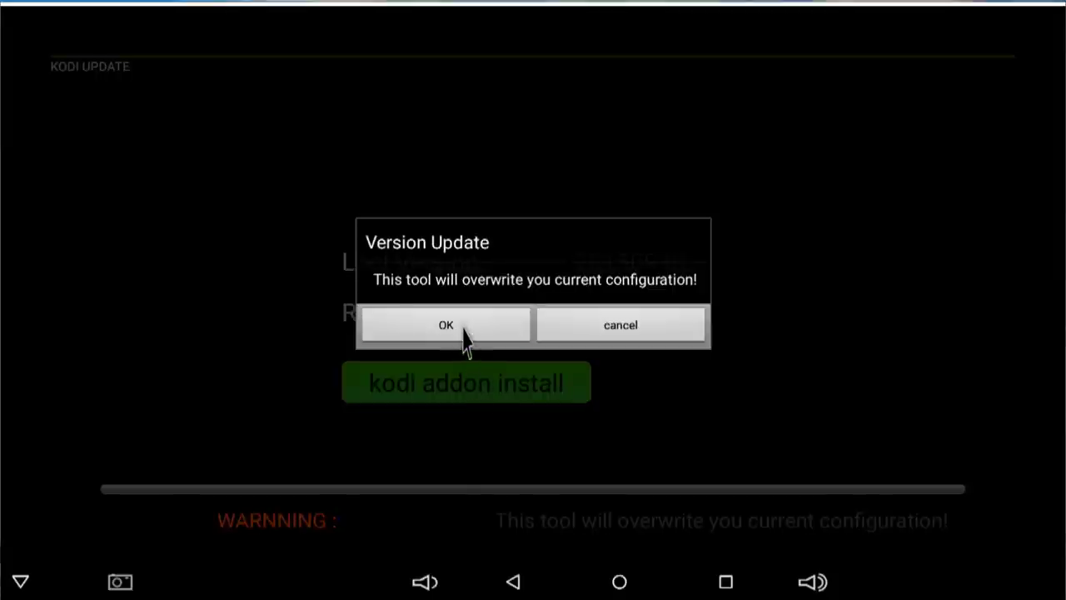
{"action": "left_click", "coordinate": [464, 340]}
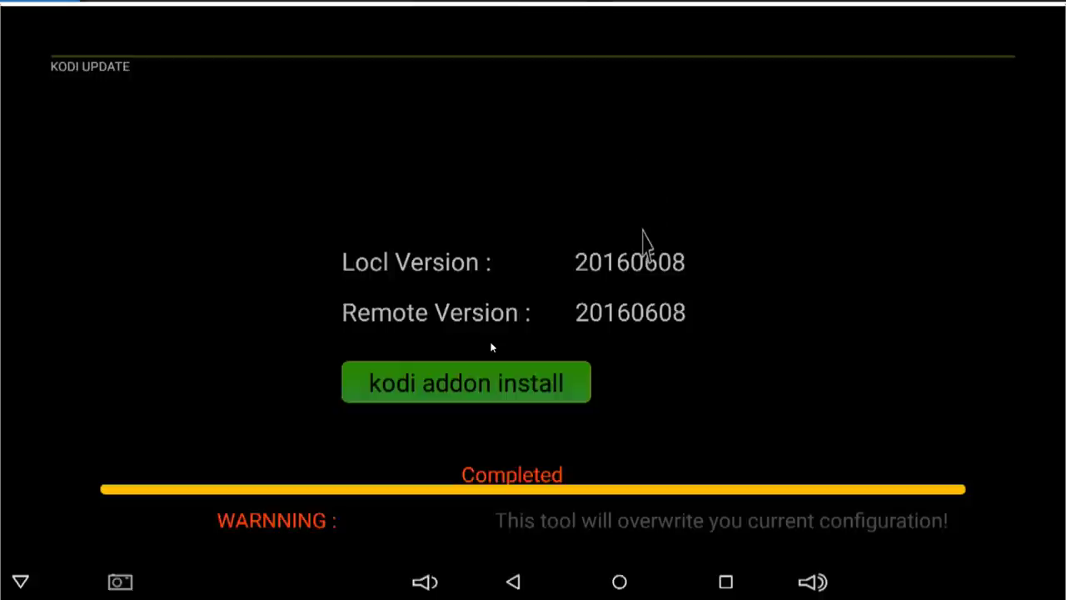
{"action": "key", "text": "Escape"}
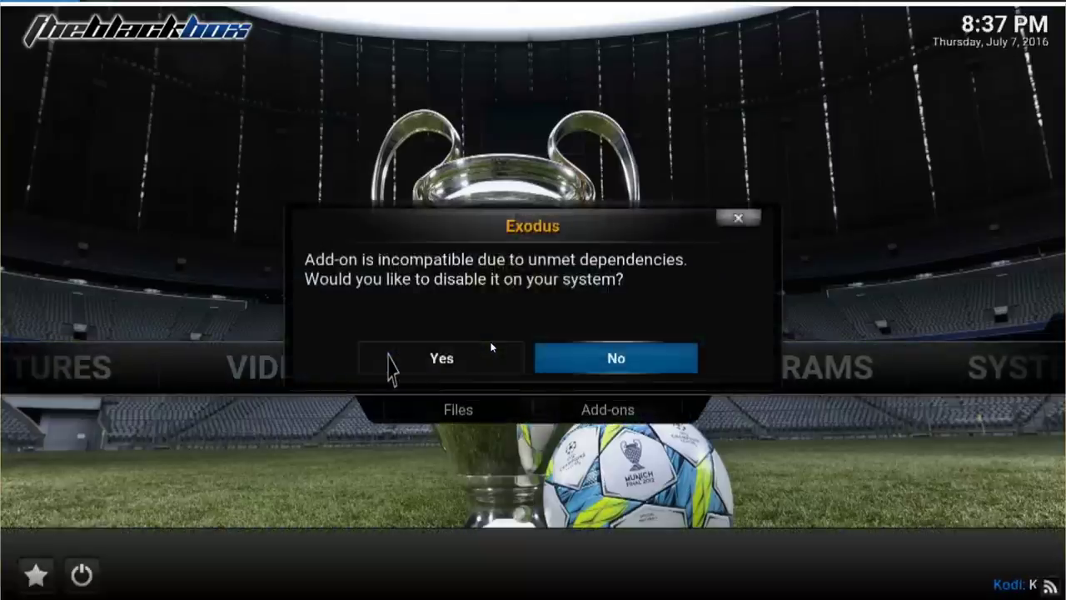
In the updated Kodi, decline disabling the Exodus add-on and look through the Programs and Music sections.
{"action": "left_click", "coordinate": [577, 363]}
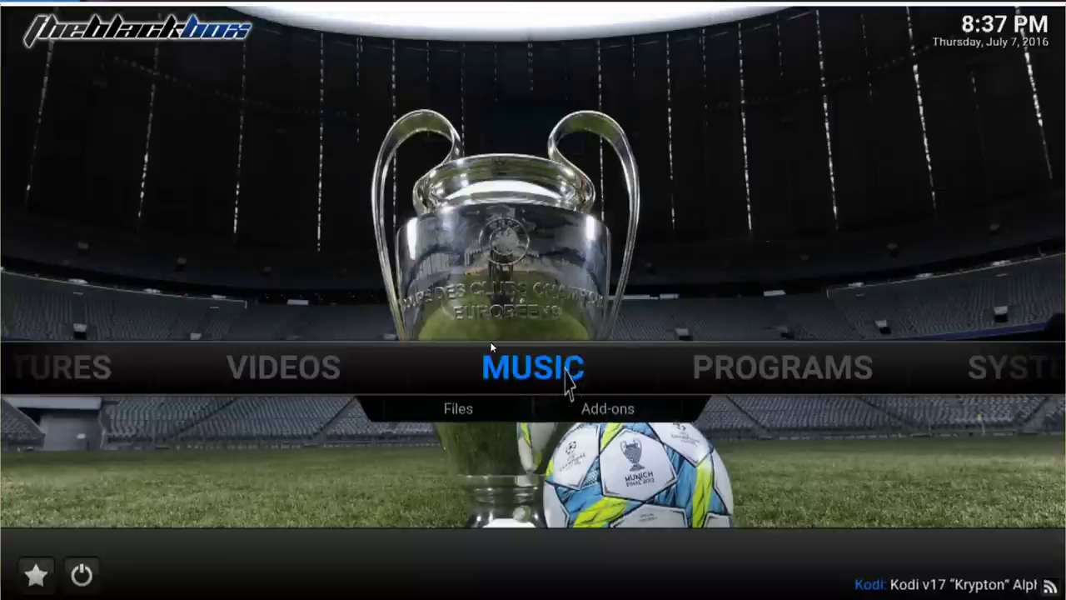
{"action": "left_click", "coordinate": [724, 376]}
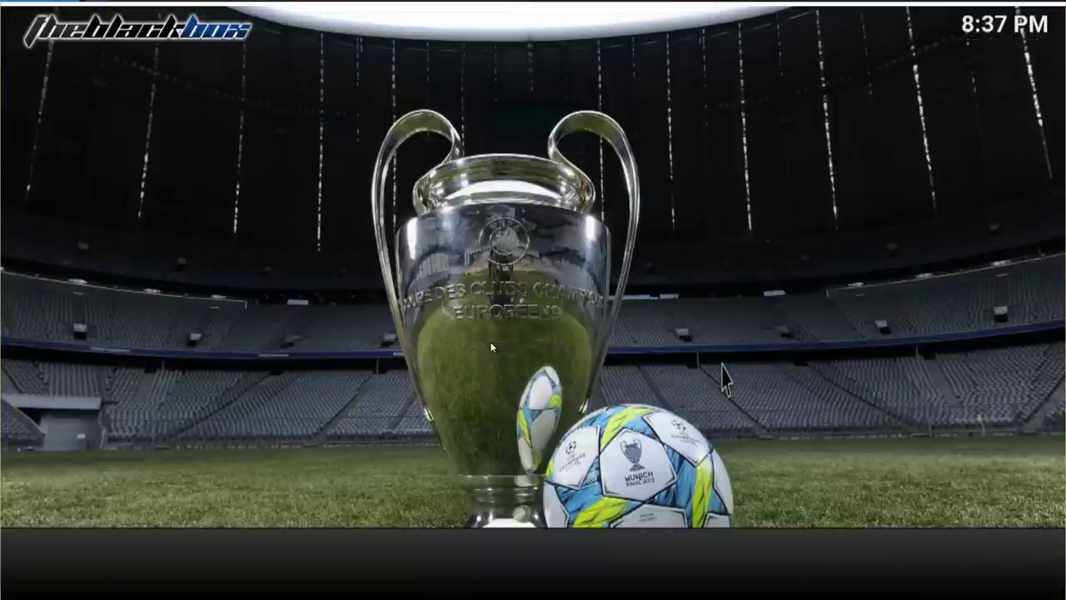
{"action": "key", "text": "Return"}
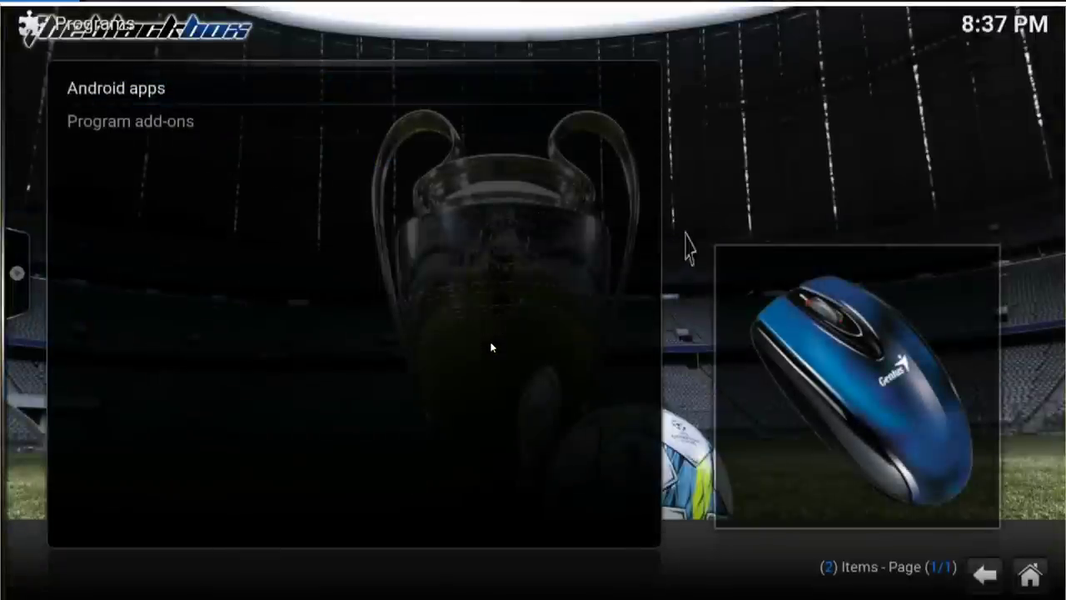
{"action": "right_click", "coordinate": [712, 225]}
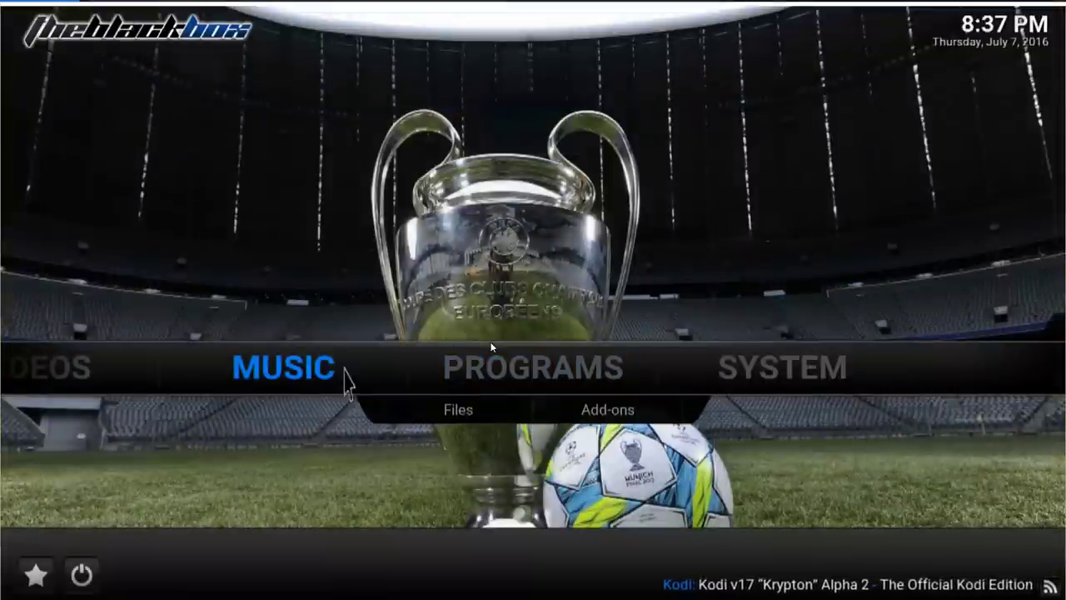
{"action": "mouse_move", "coordinate": [744, 375]}
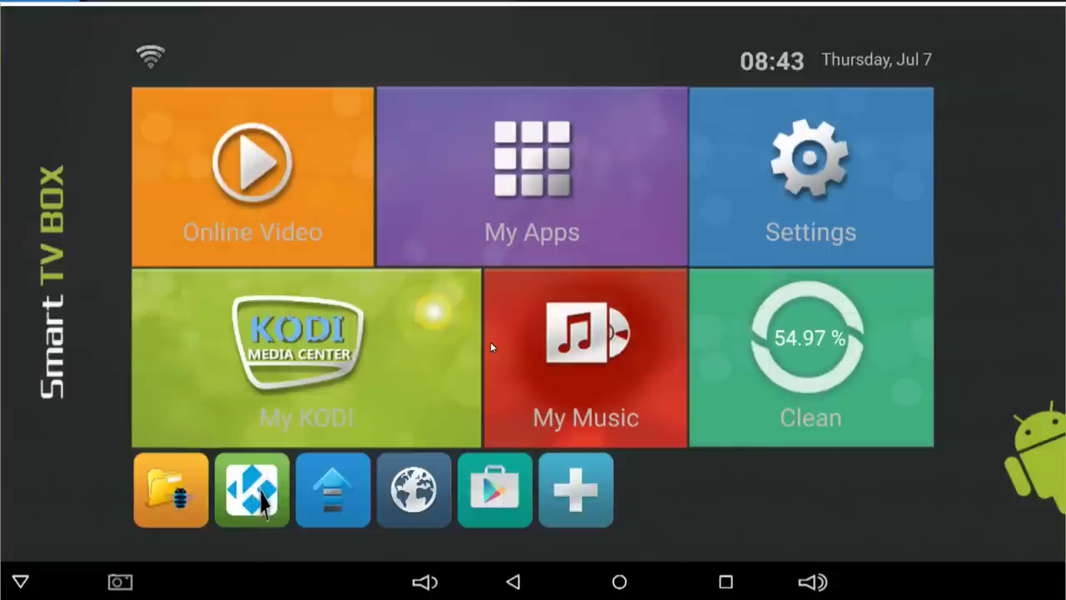
Check the local and remote versions in Kodi Update and view the home-screen shortcut picker, returning to the home screen.
{"action": "left_click", "coordinate": [259, 494]}
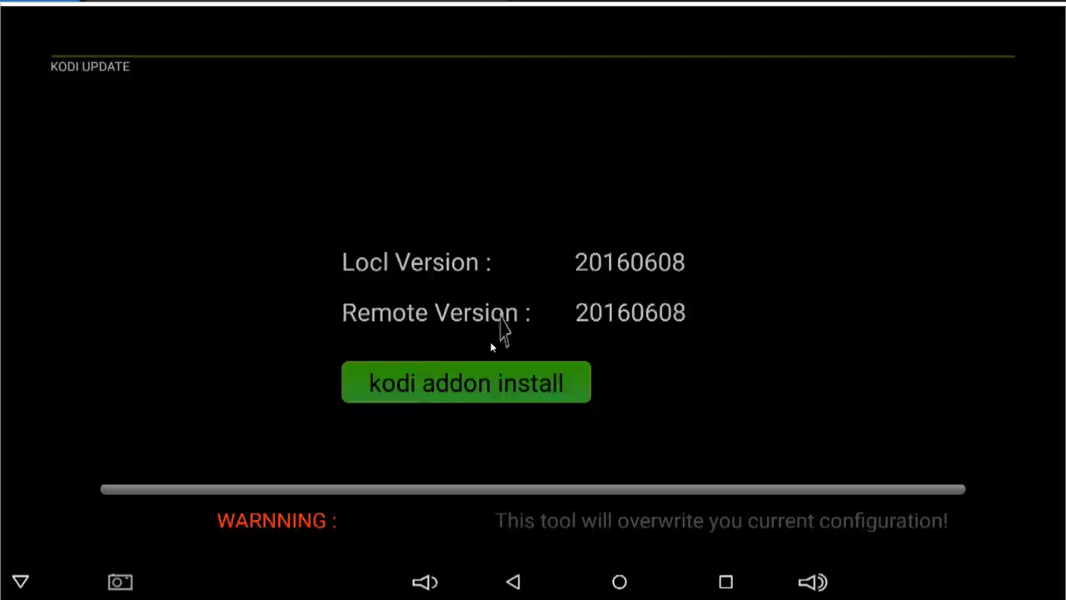
{"action": "right_click", "coordinate": [500, 332]}
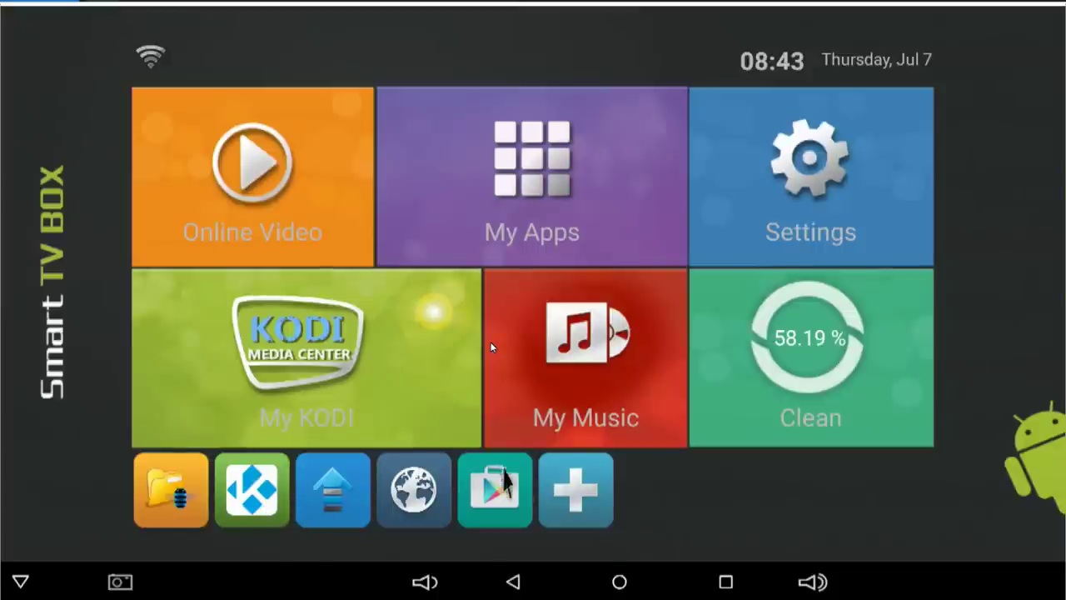
{"action": "left_click", "coordinate": [571, 513]}
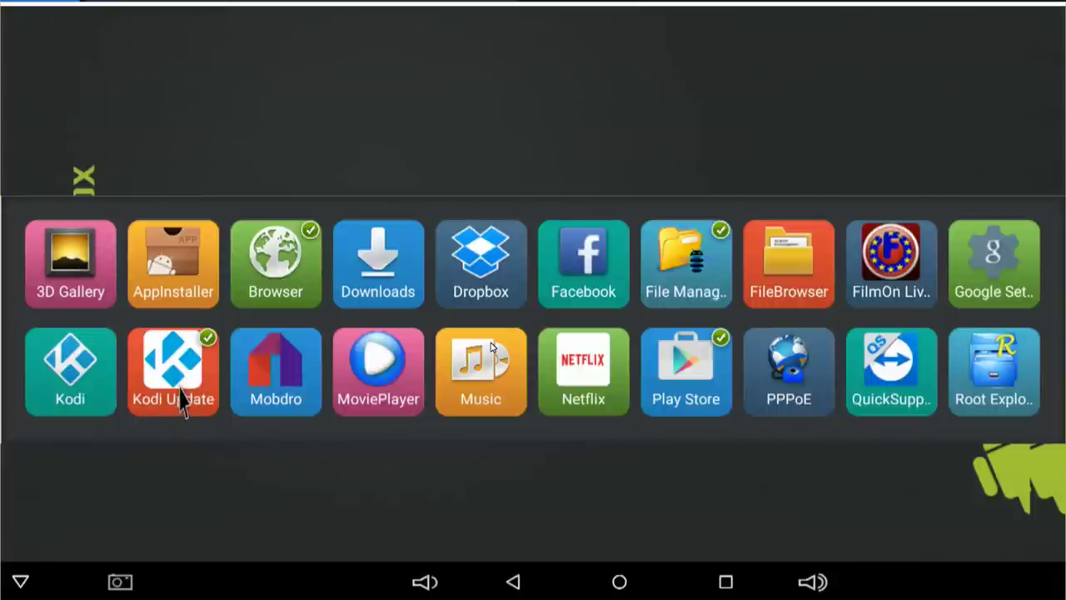
{"action": "key", "text": "Escape"}
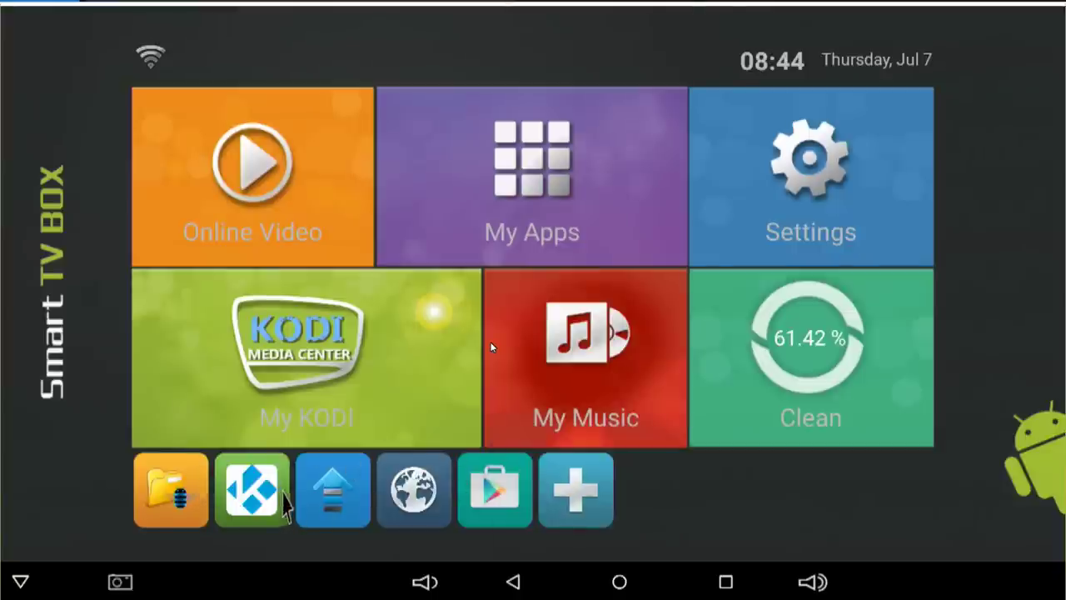
Add Kodi to the home-screen shortcuts and remove Kodi Update from them, then close the shortcut picker.
{"action": "left_click", "coordinate": [547, 501]}
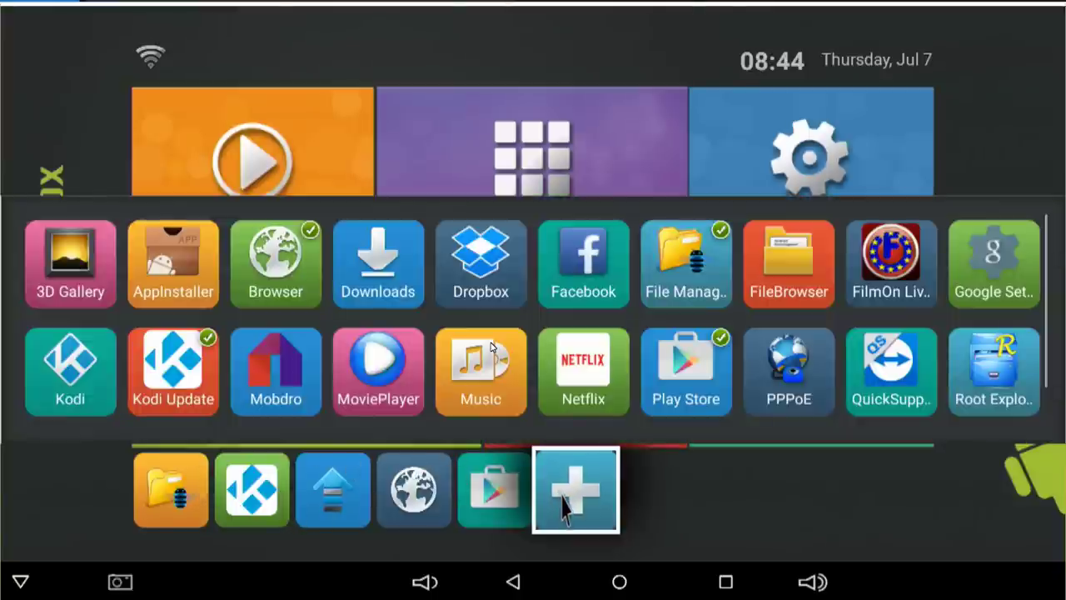
{"action": "left_click", "coordinate": [108, 400]}
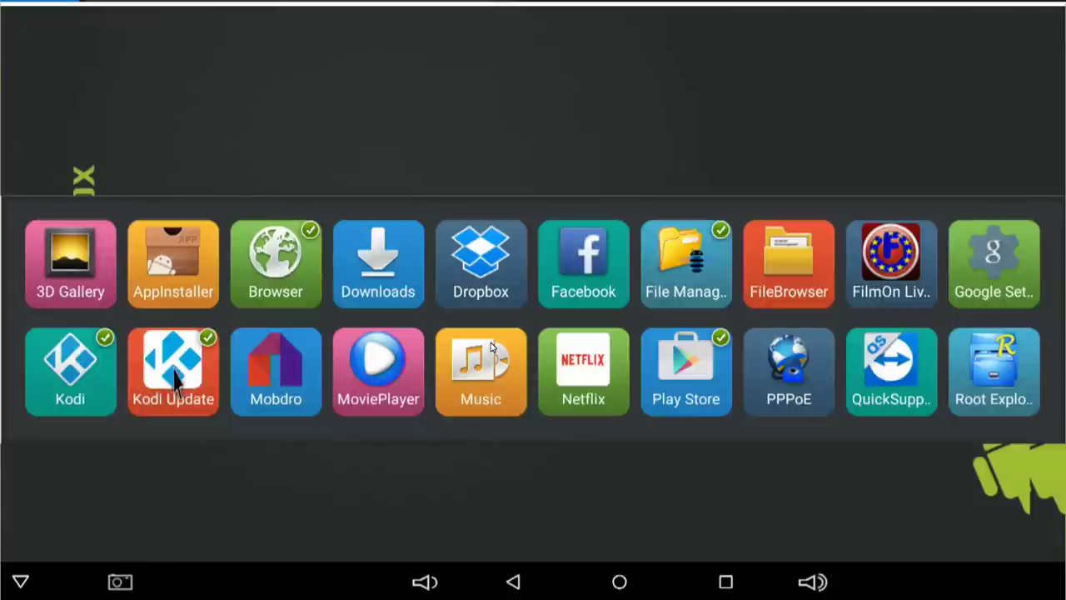
{"action": "left_click", "coordinate": [273, 454]}
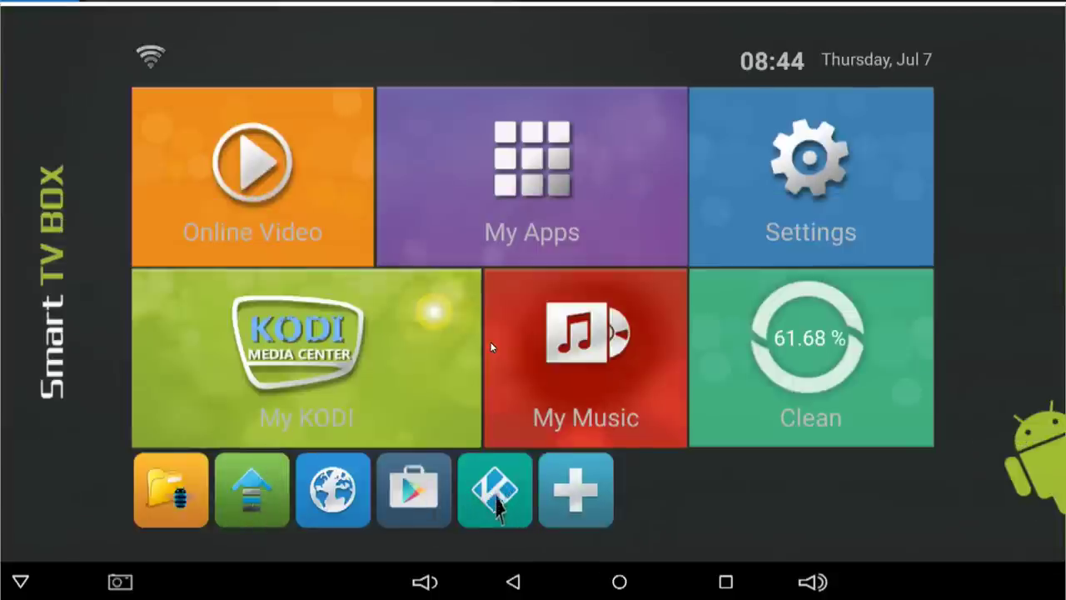
View the update and backup options in UPDATE&BACKUP, leave it and switch to Kodi.
{"action": "left_click", "coordinate": [266, 512]}
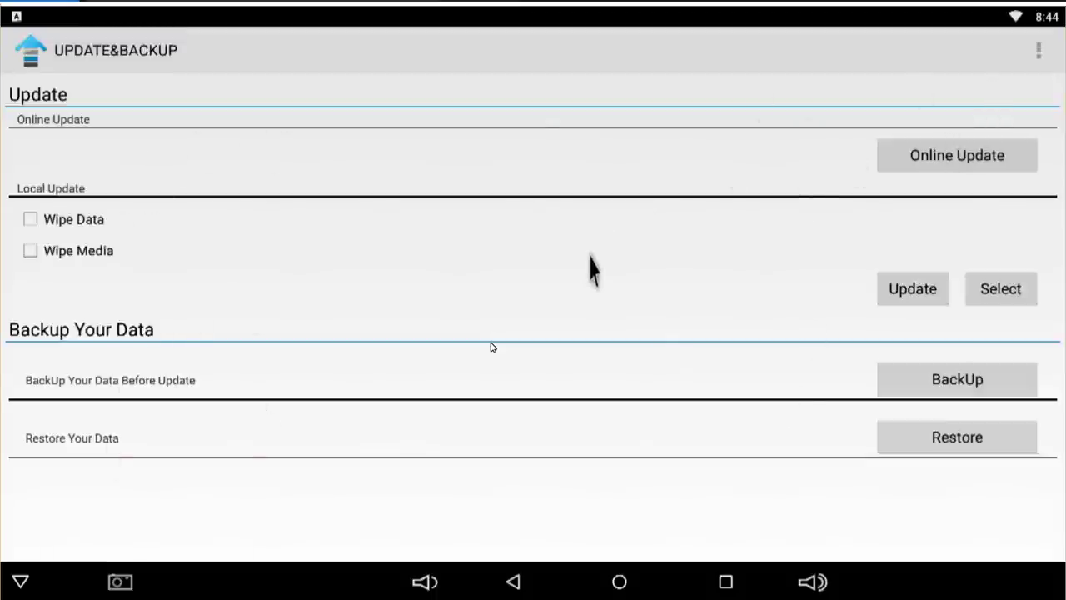
{"action": "right_click", "coordinate": [304, 366]}
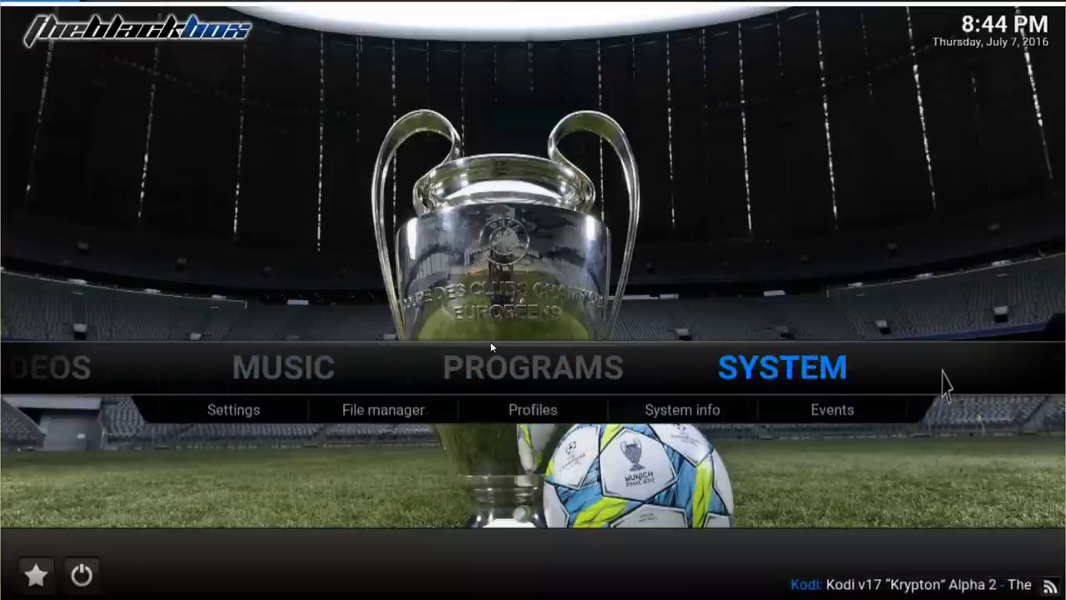
{"action": "left_click", "coordinate": [83, 580]}
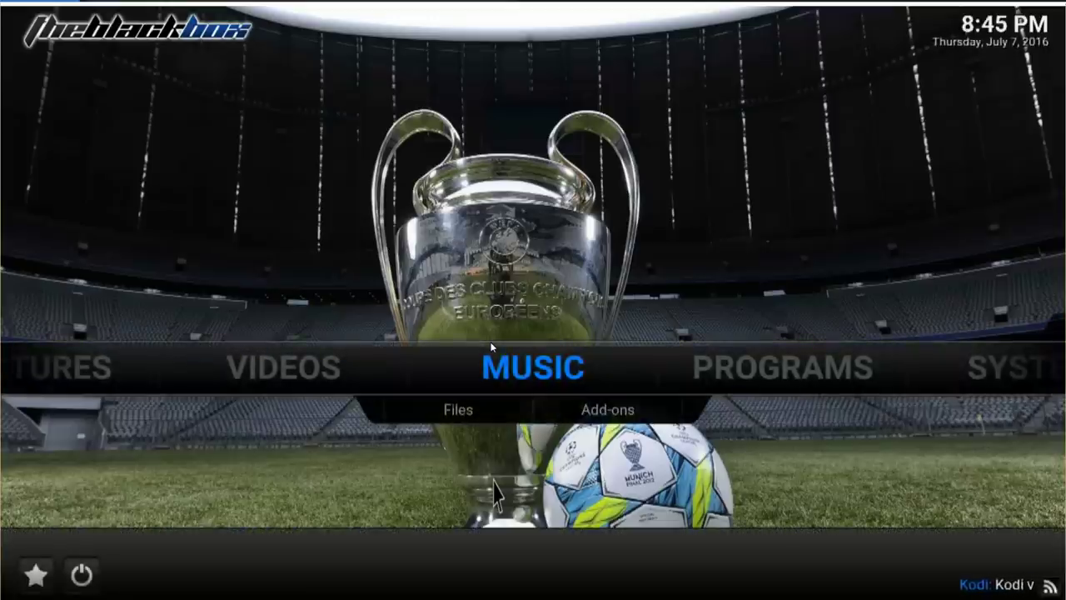
Browse Kodi's main menu to Programs, dismiss the first run help and open the program add-ons.
{"action": "key", "text": "Left"}
{"action": "key", "text": "Right"}
{"action": "key", "text": "Right"}
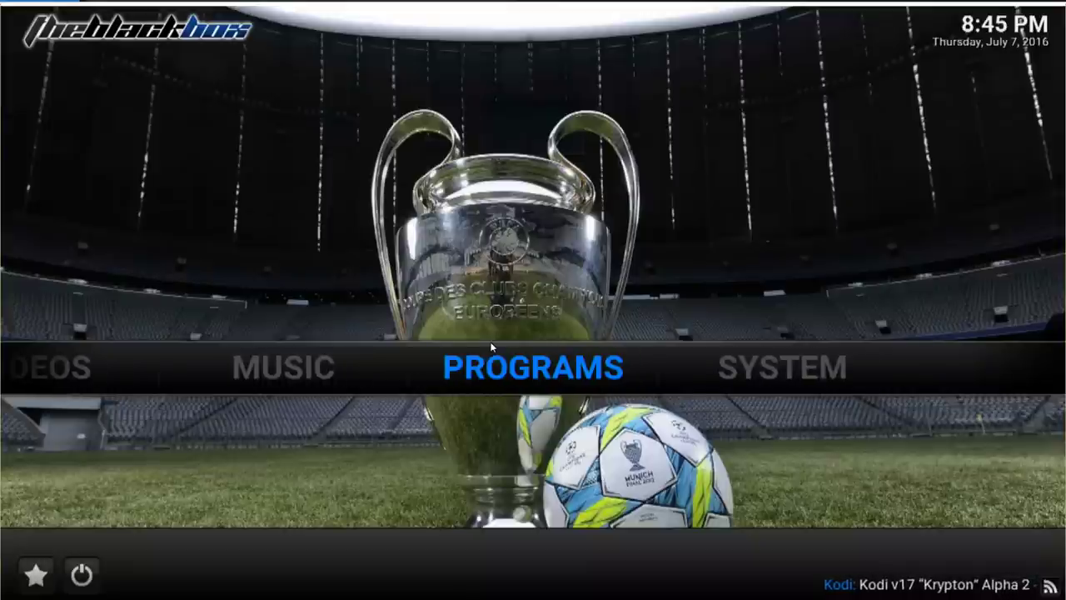
{"action": "left_click", "coordinate": [573, 375]}
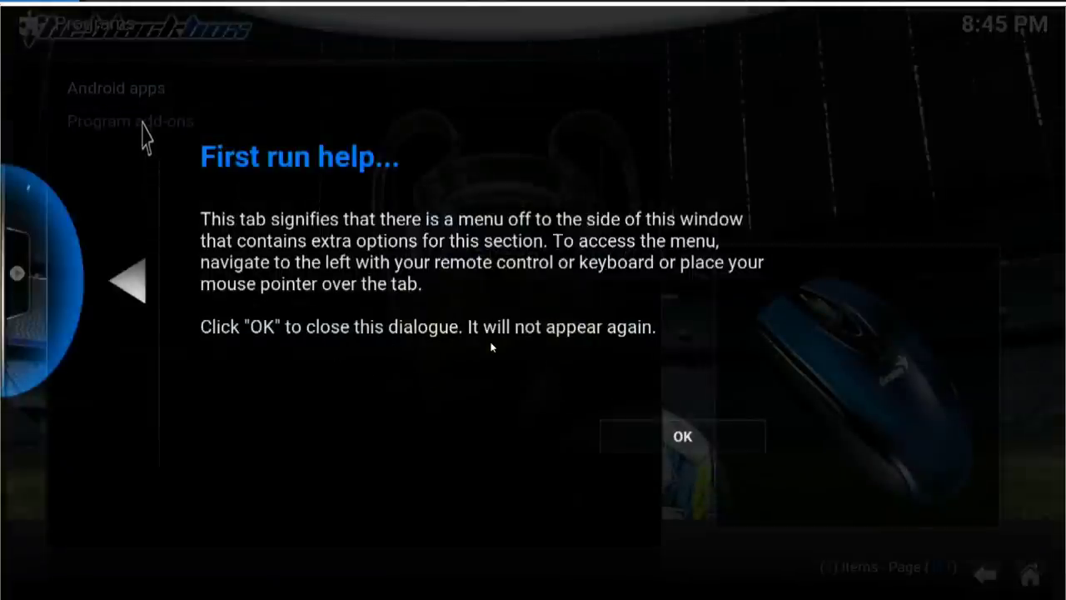
{"action": "left_click", "coordinate": [137, 154]}
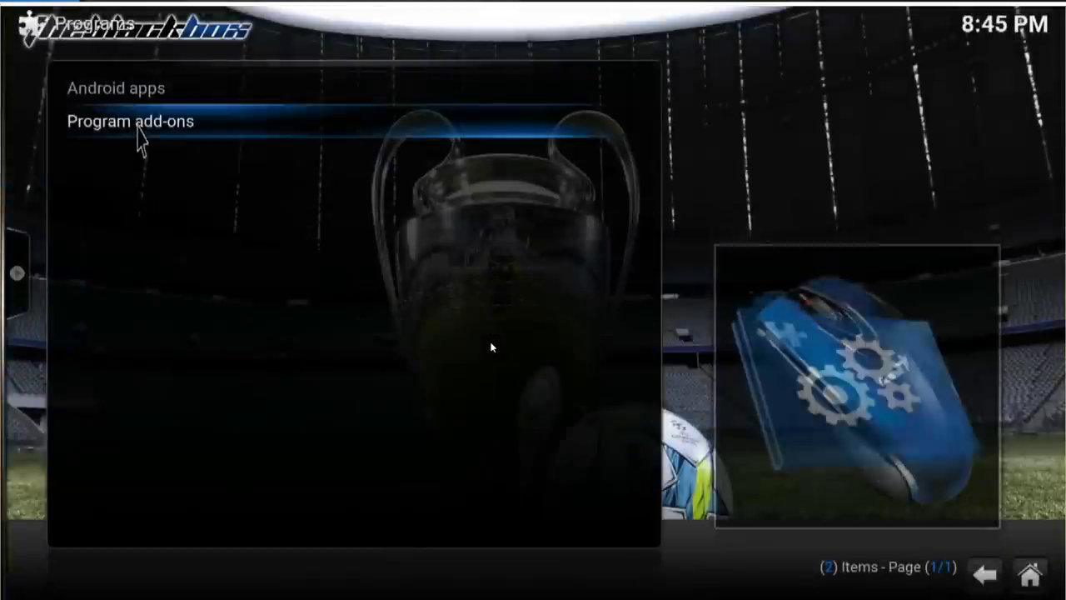
{"action": "left_click", "coordinate": [138, 138]}
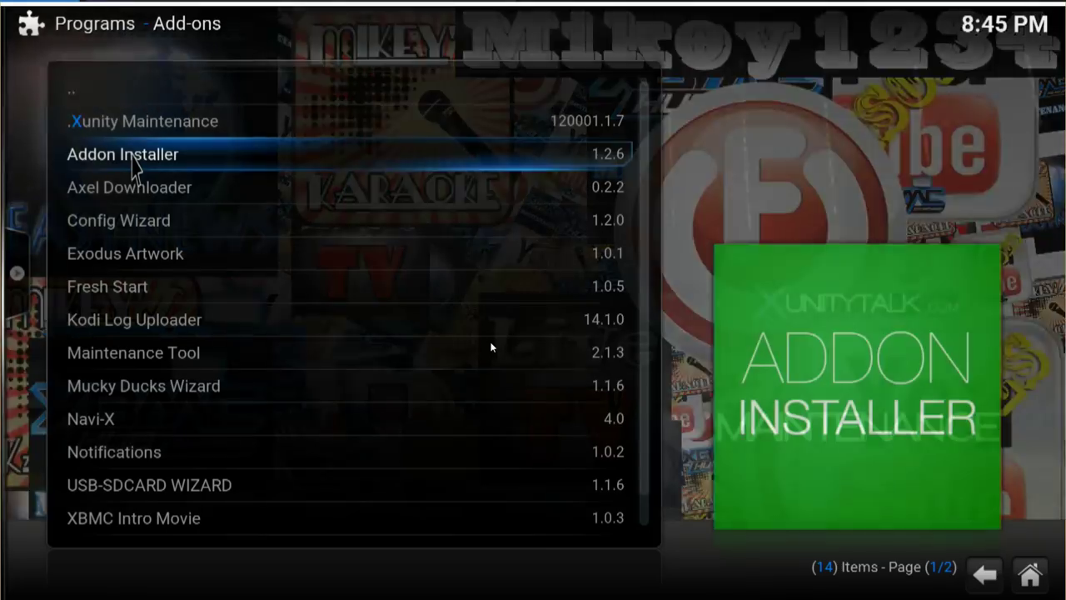
Look through the list of installed program add-ons and return to Kodi's main menu.
{"action": "key", "text": "Down"}
{"action": "key", "text": "Down"}
{"action": "key", "text": "Down"}
{"action": "key", "text": "Down"}
{"action": "key", "text": "Down"}
{"action": "key", "text": "Down"}
{"action": "key", "text": "Down"}
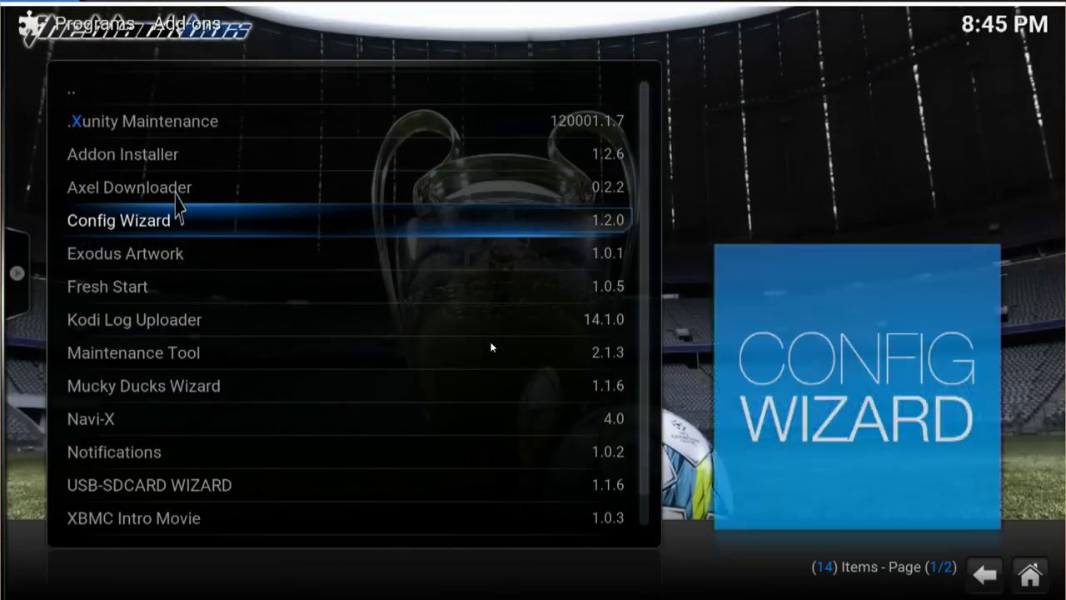
{"action": "key", "text": "Down"}
{"action": "key", "text": "Down"}
{"action": "key", "text": "Down"}
{"action": "key", "text": "Down"}
{"action": "key", "text": "Down"}
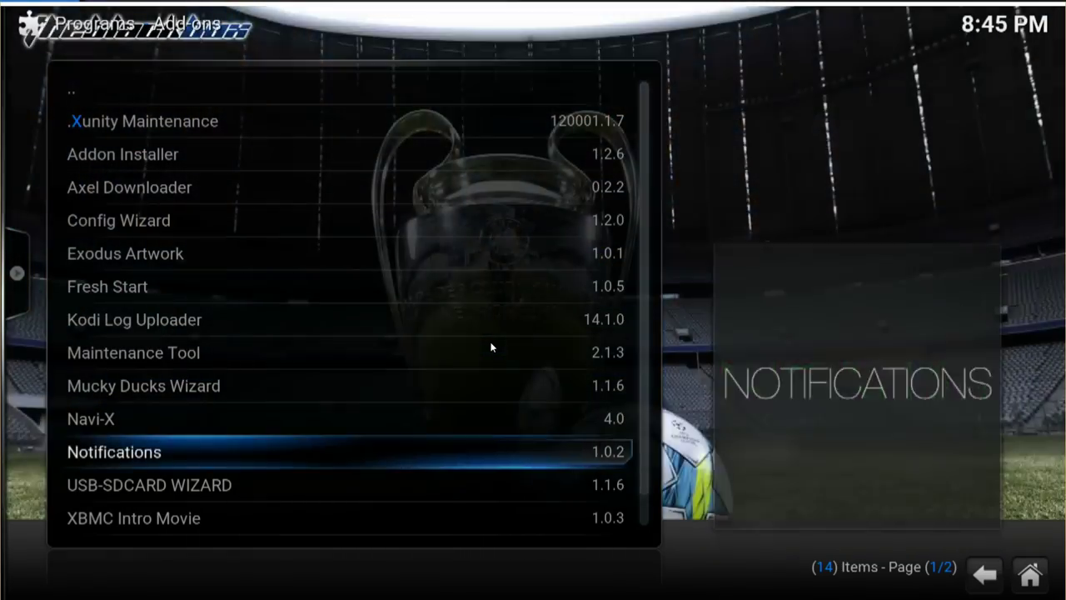
{"action": "key", "text": "Down"}
{"action": "key", "text": "Down"}
{"action": "key", "text": "Down"}
{"action": "key", "text": "Down"}
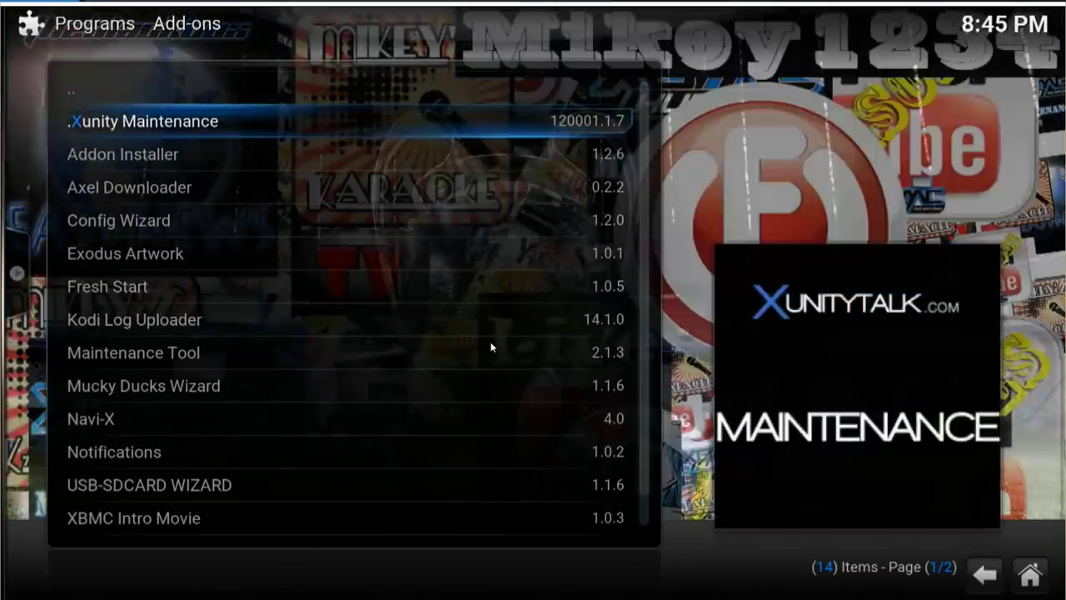
{"action": "key", "text": "Down"}
{"action": "key", "text": "Down"}
{"action": "key", "text": "Down"}
{"action": "key", "text": "Down"}
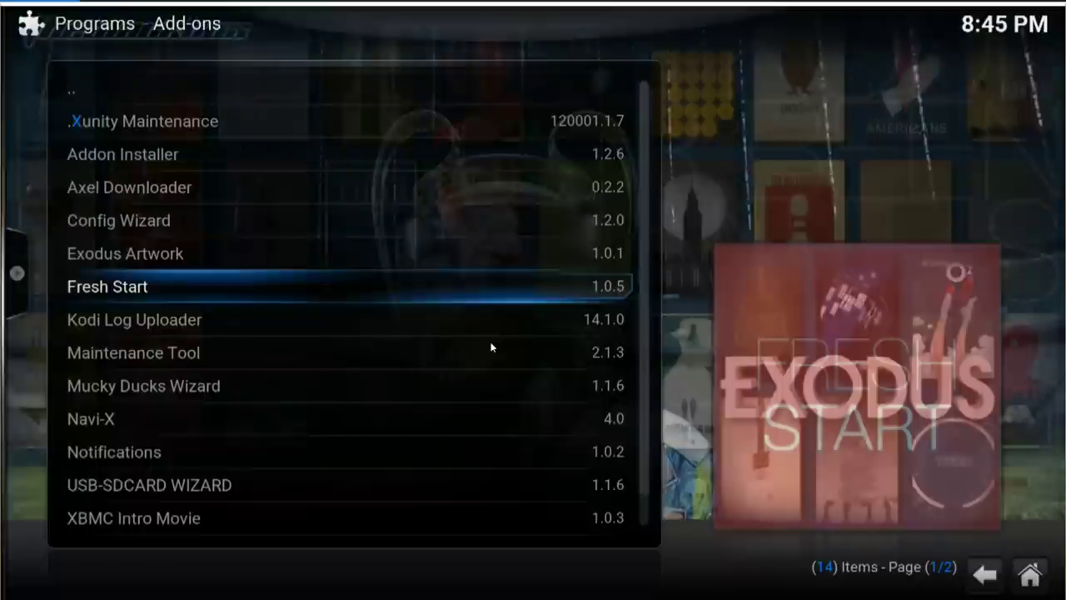
{"action": "key", "text": "Down"}
{"action": "key", "text": "Down"}
{"action": "key", "text": "Down"}
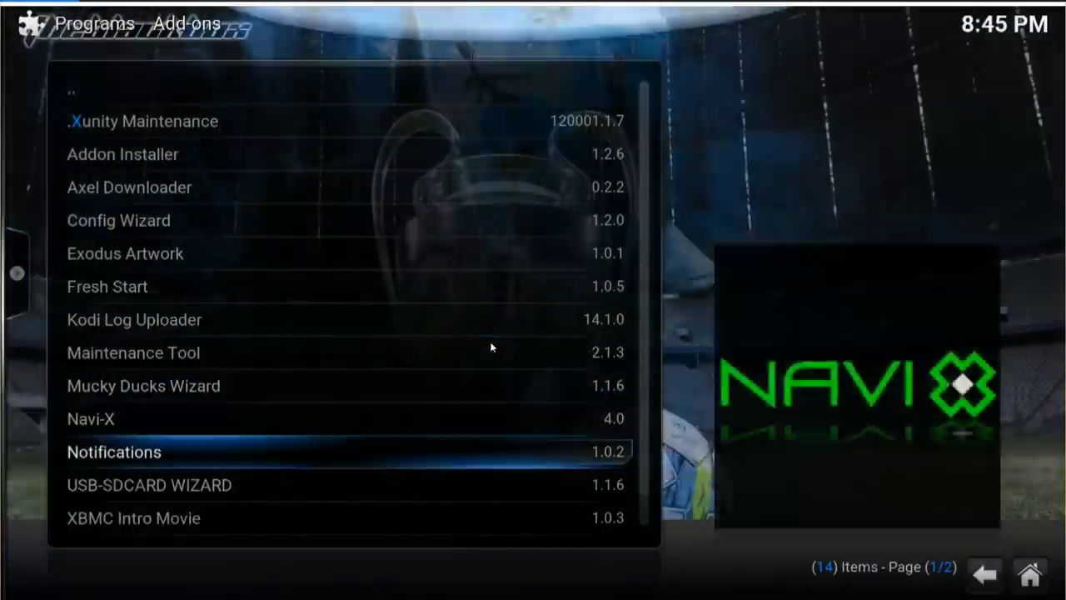
{"action": "key", "text": "BackSpace"}
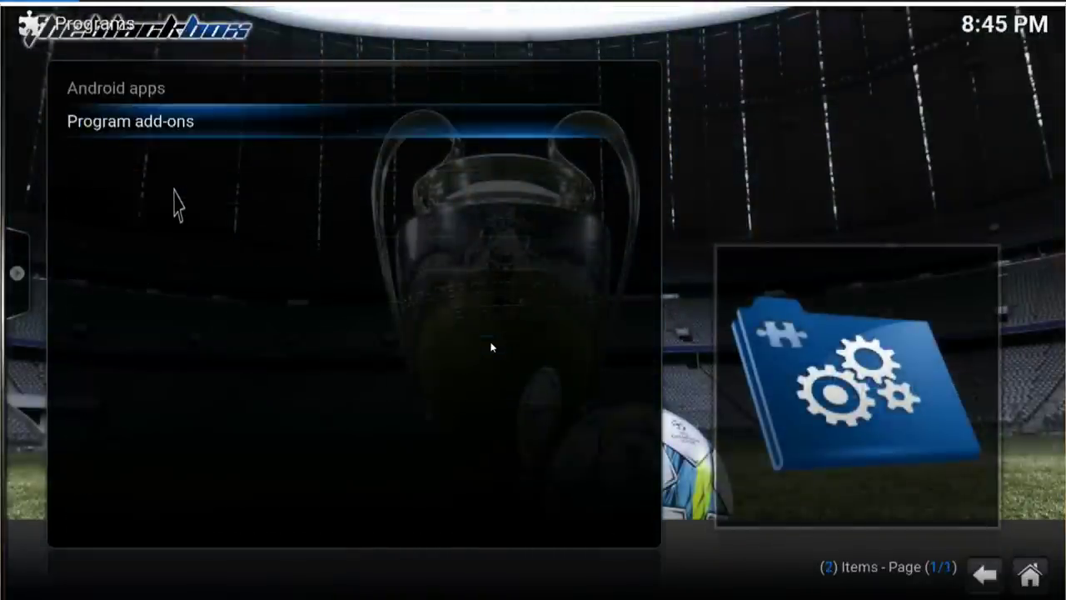
{"action": "key", "text": "BackSpace"}
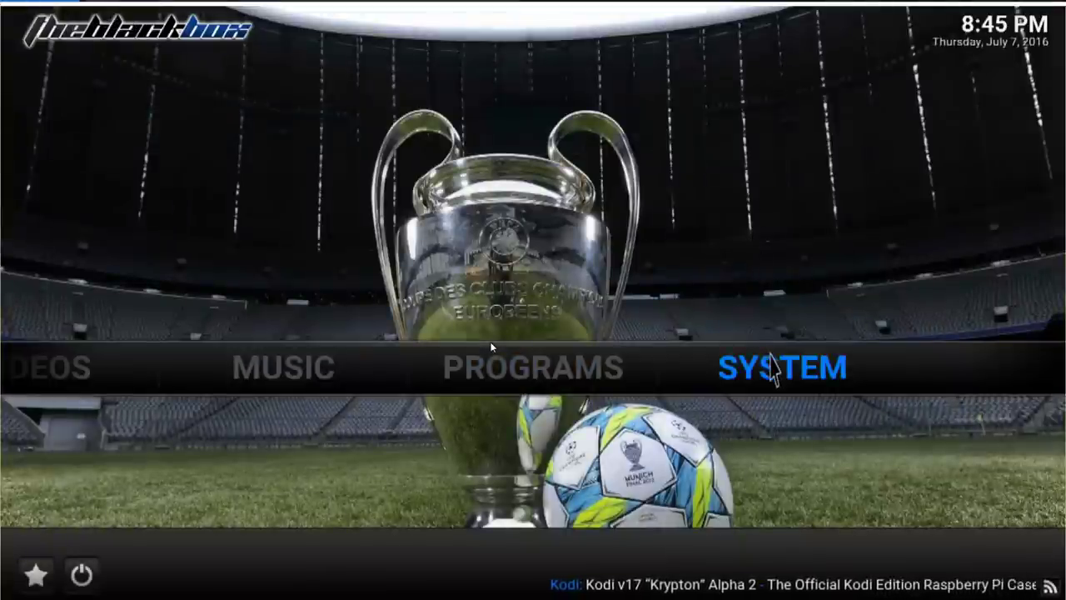
Examine the summary, storage, network and hardware pages of Kodi's System info, then return to the box's home screen.
{"action": "mouse_move", "coordinate": [776, 381]}
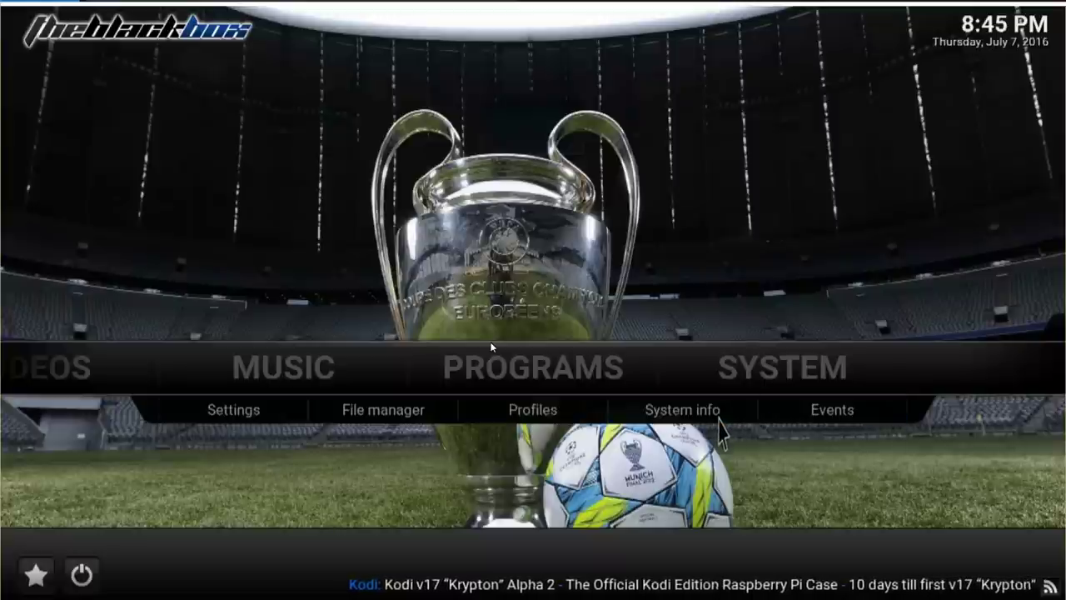
{"action": "left_click", "coordinate": [719, 419]}
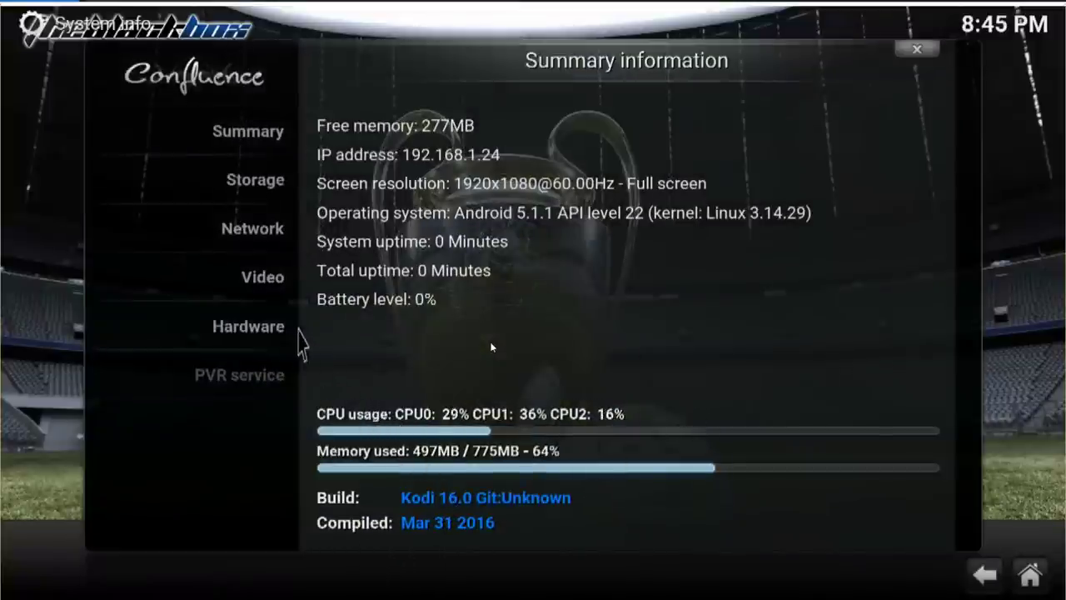
{"action": "mouse_move", "coordinate": [278, 191]}
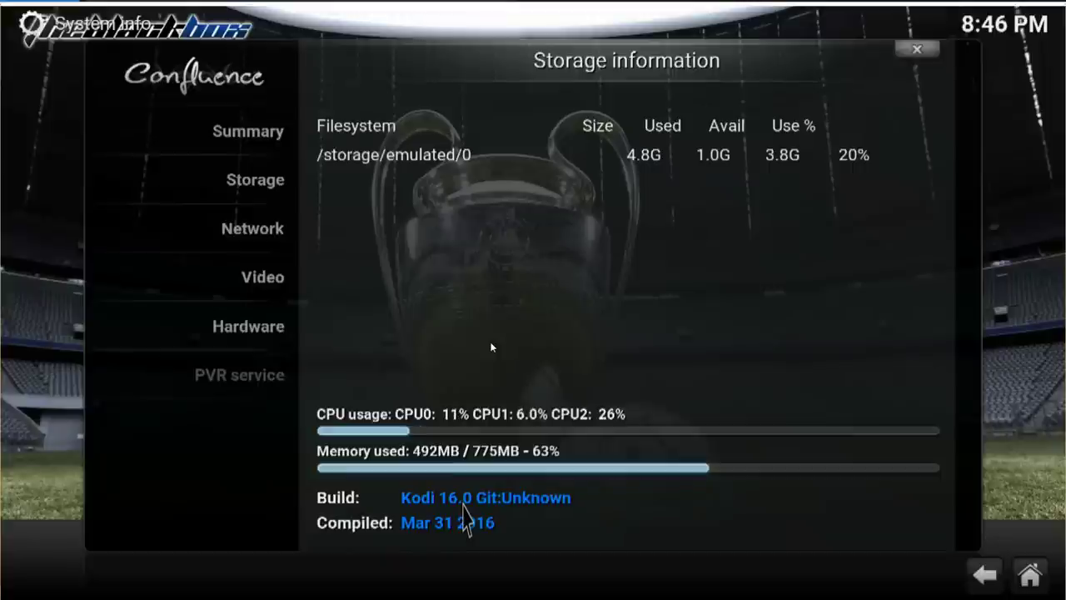
{"action": "left_click", "coordinate": [271, 233]}
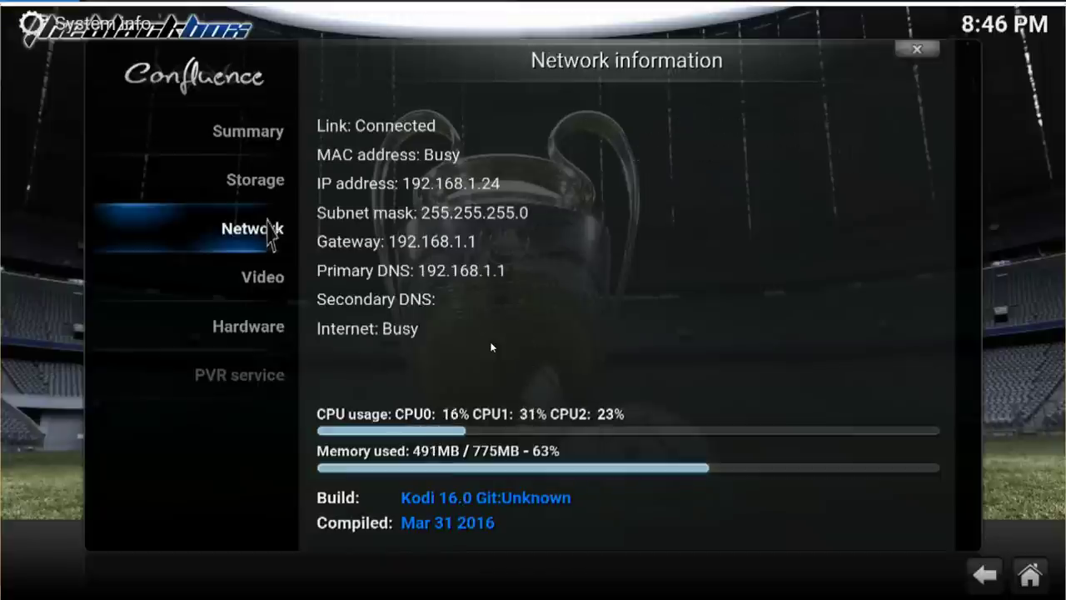
{"action": "left_click", "coordinate": [267, 133]}
{"action": "left_click", "coordinate": [216, 332]}
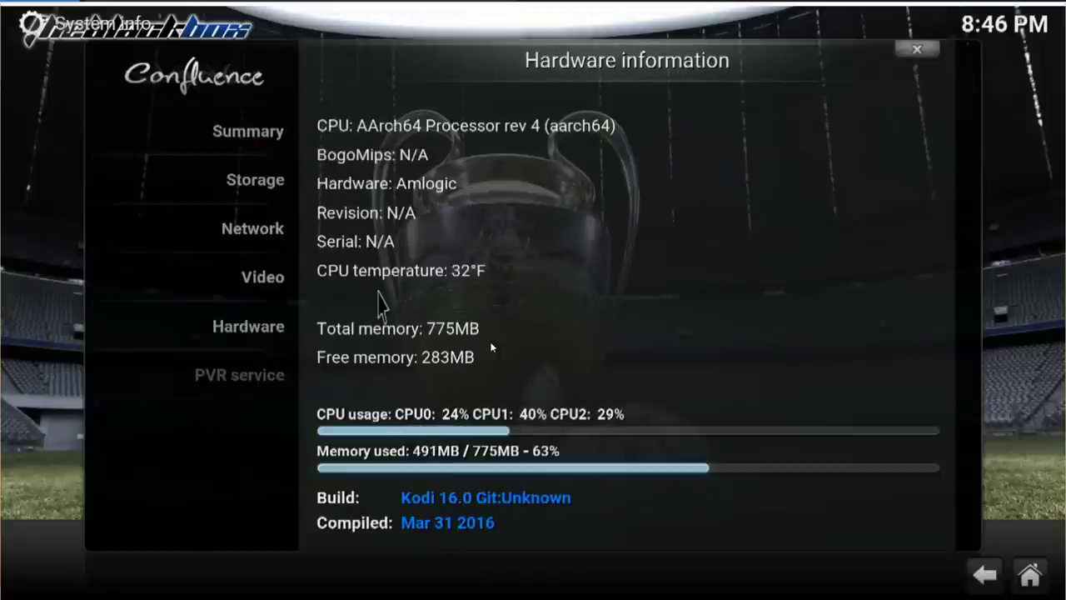
{"action": "key", "text": "super"}
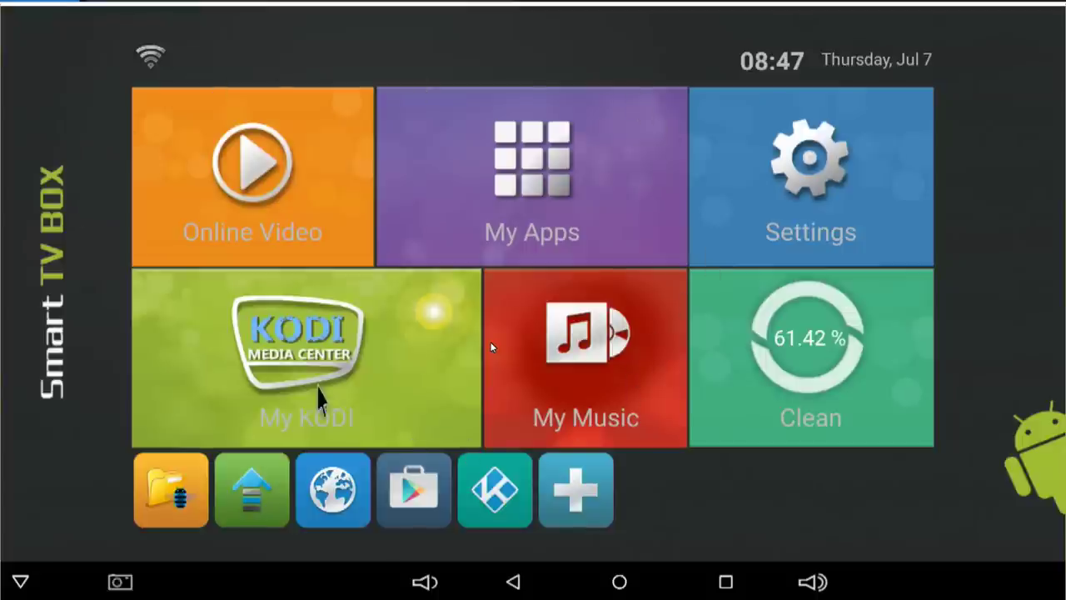
Look through all preinstalled apps in My Apps and return to the home screen.
{"action": "left_click", "coordinate": [564, 231]}
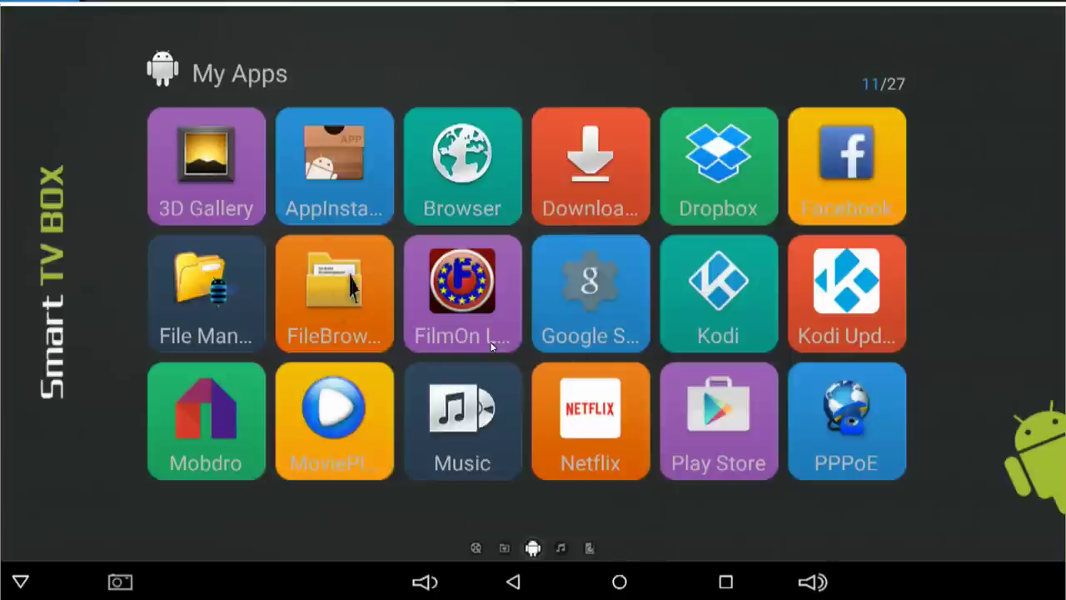
{"action": "scroll", "coordinate": [631, 404], "scroll_direction": "down", "scroll_amount": 3}
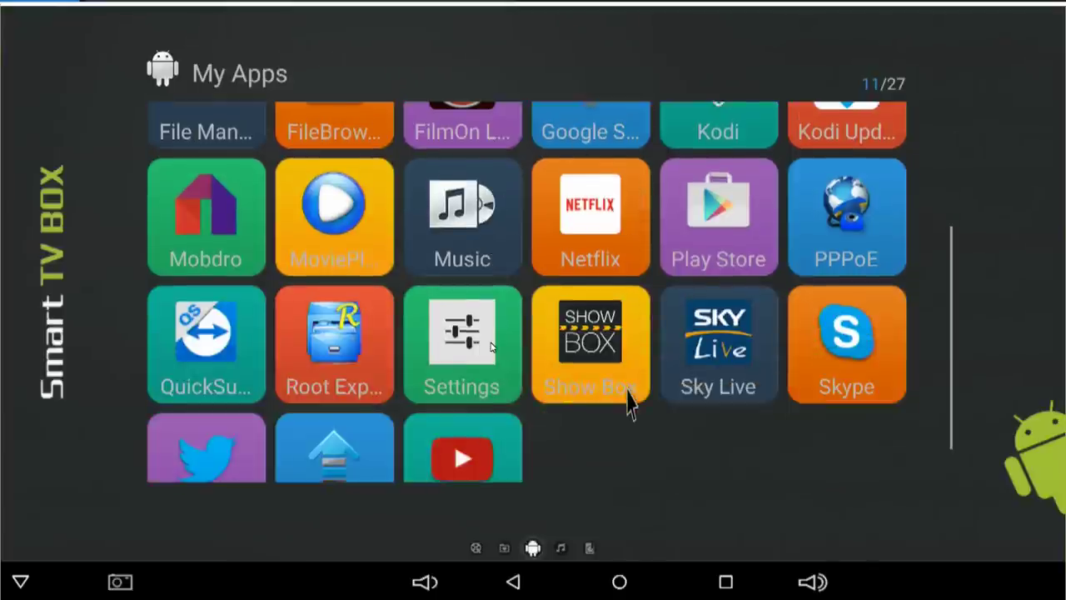
{"action": "scroll", "coordinate": [631, 404], "scroll_direction": "up", "scroll_amount": 3}
{"action": "scroll", "coordinate": [626, 404], "scroll_direction": "down", "scroll_amount": 2}
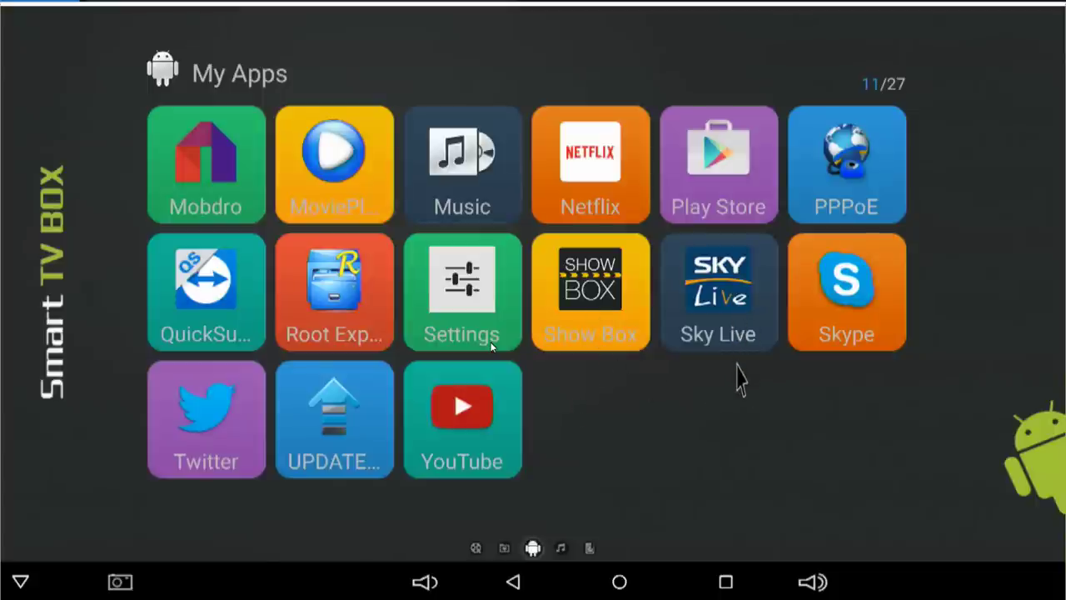
{"action": "scroll", "coordinate": [725, 459], "scroll_direction": "up", "scroll_amount": 1}
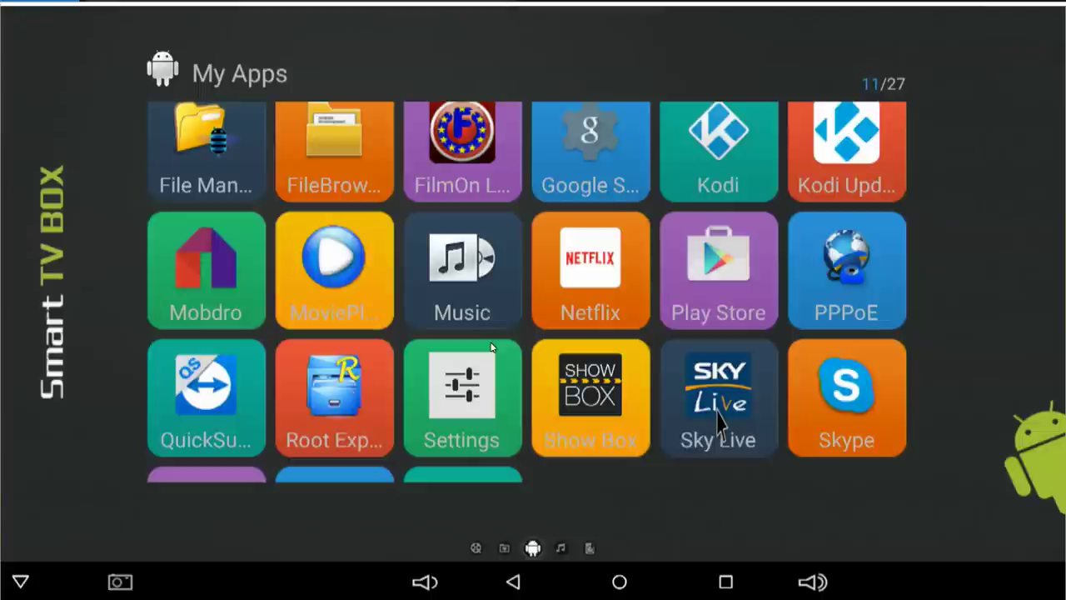
{"action": "scroll", "coordinate": [718, 420], "scroll_direction": "up", "scroll_amount": 2}
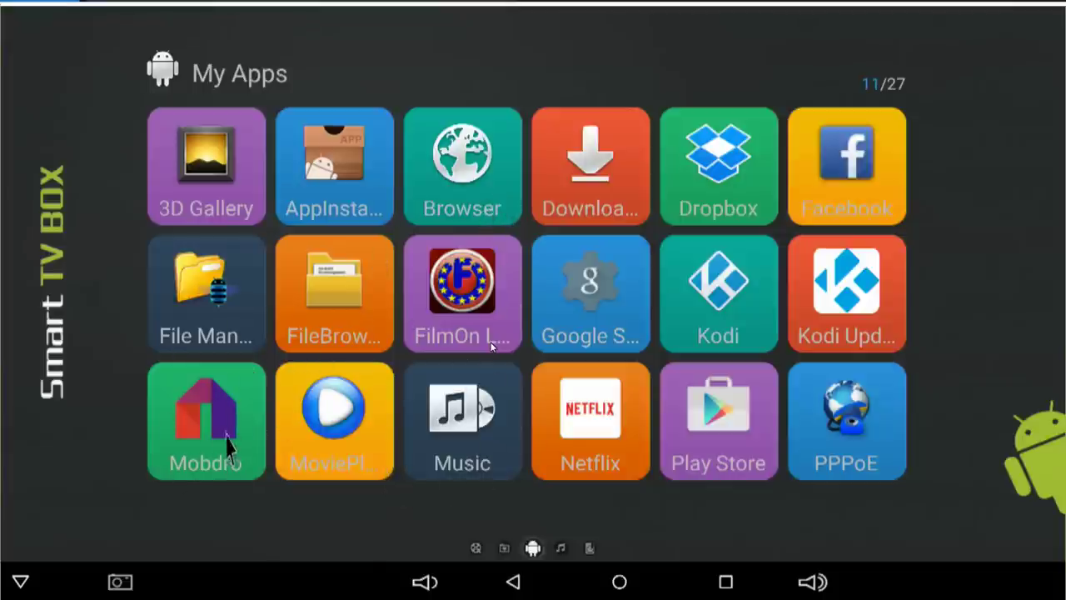
{"action": "scroll", "coordinate": [555, 428], "scroll_direction": "down", "scroll_amount": 3}
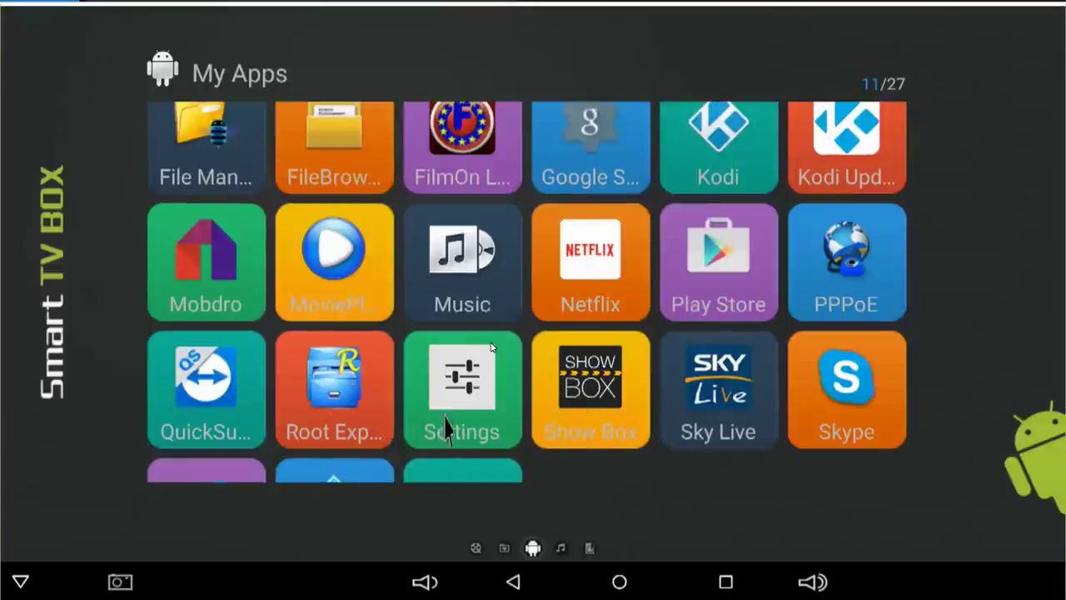
{"action": "scroll", "coordinate": [513, 446], "scroll_direction": "down", "scroll_amount": 2}
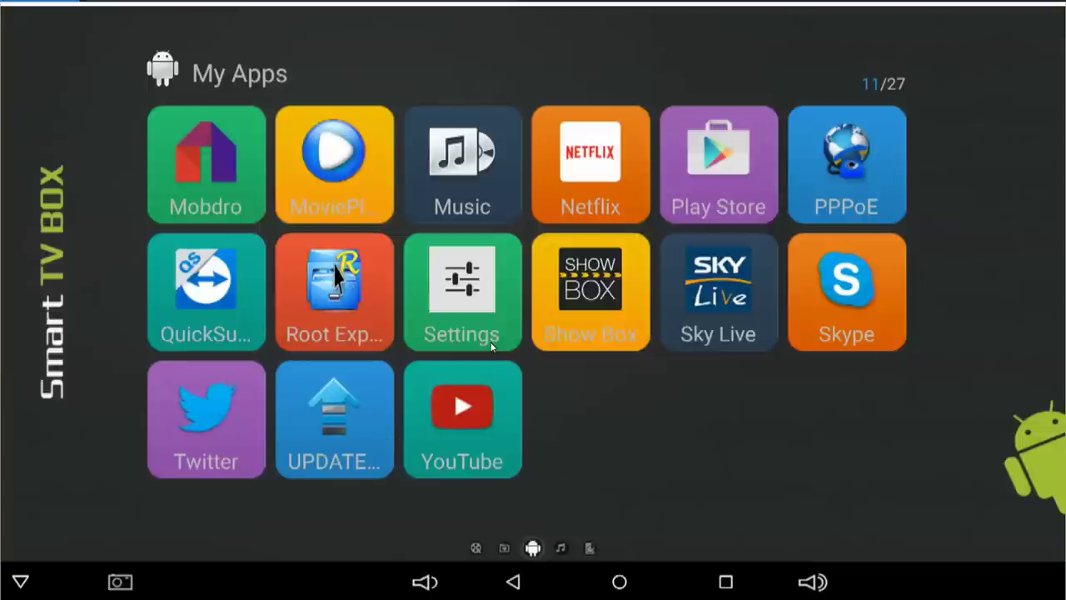
{"action": "key", "text": "Escape"}
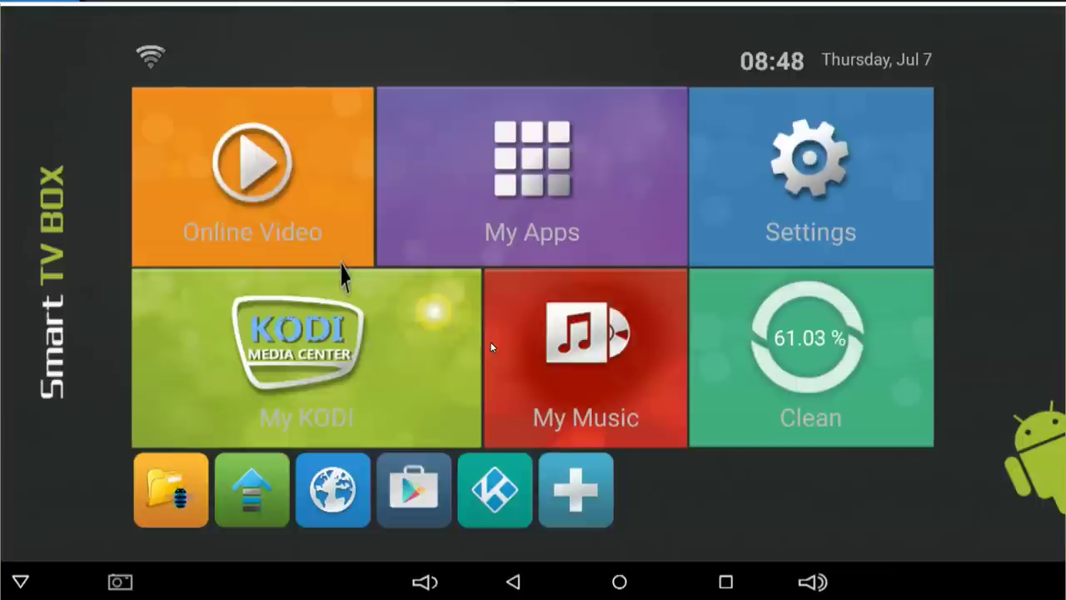